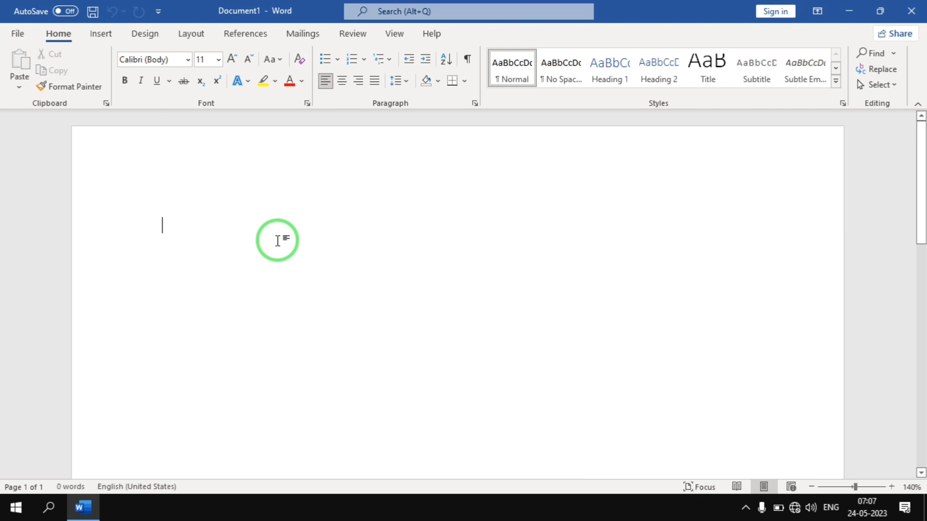
Enter a first name as sample text on the blank page and center-align it
{"action": "type", "text": "t"}
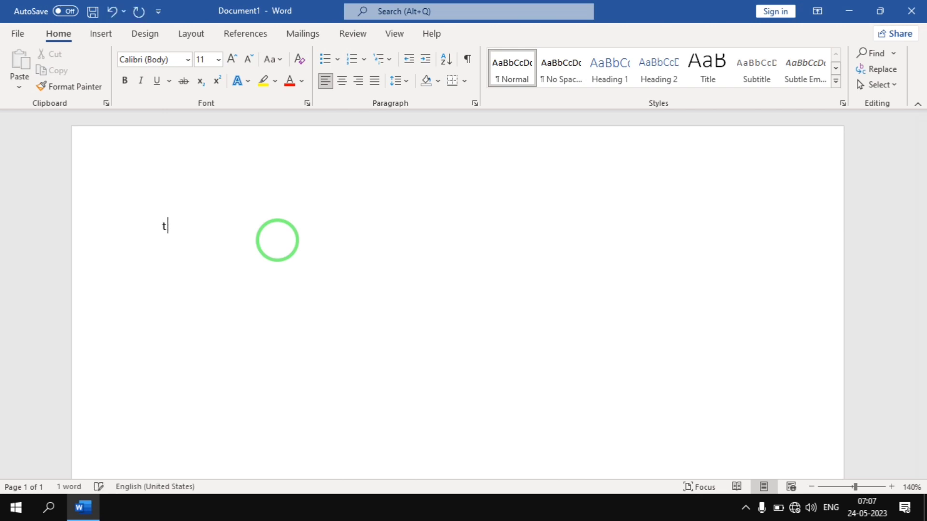
{"action": "type", "text": "hevivek"}
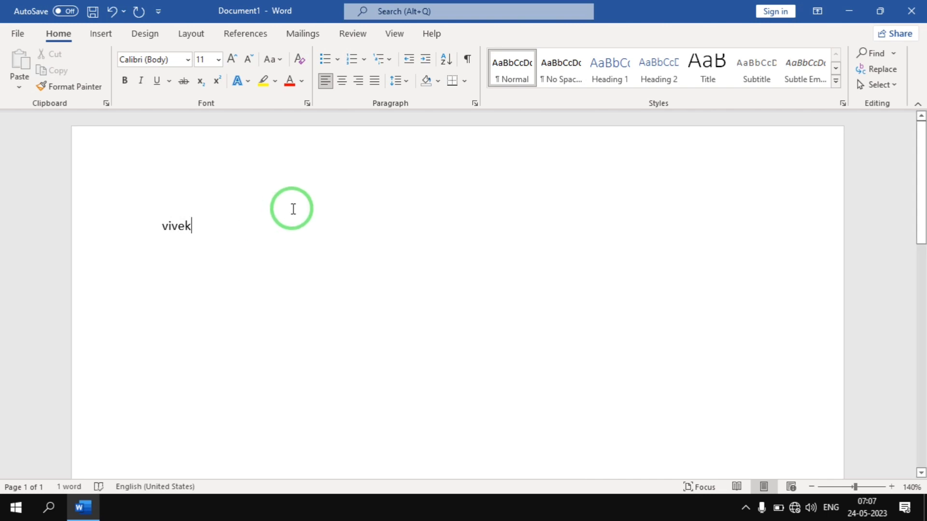
{"action": "left_click", "coordinate": [122, 241]}
{"action": "left_click_drag", "start_coordinate": [126, 237], "coordinate": [388, 229]}
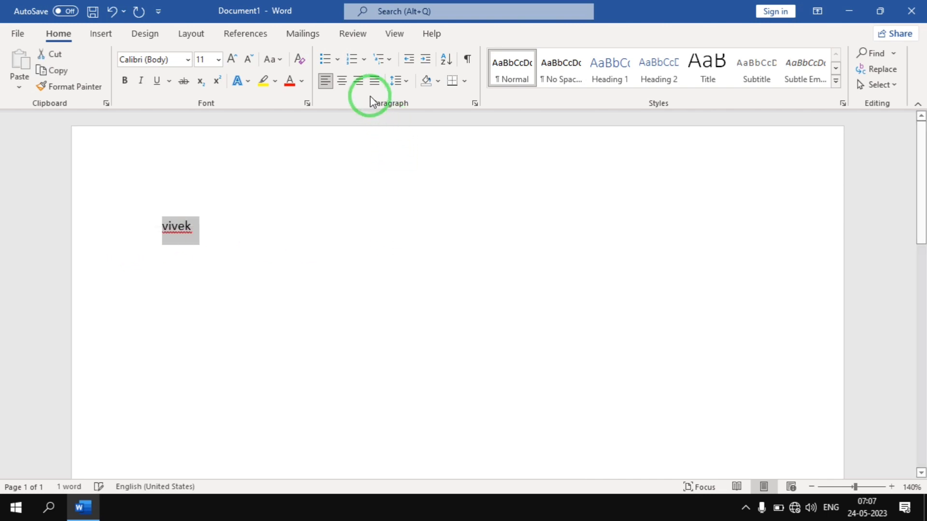
{"action": "left_click", "coordinate": [342, 81]}
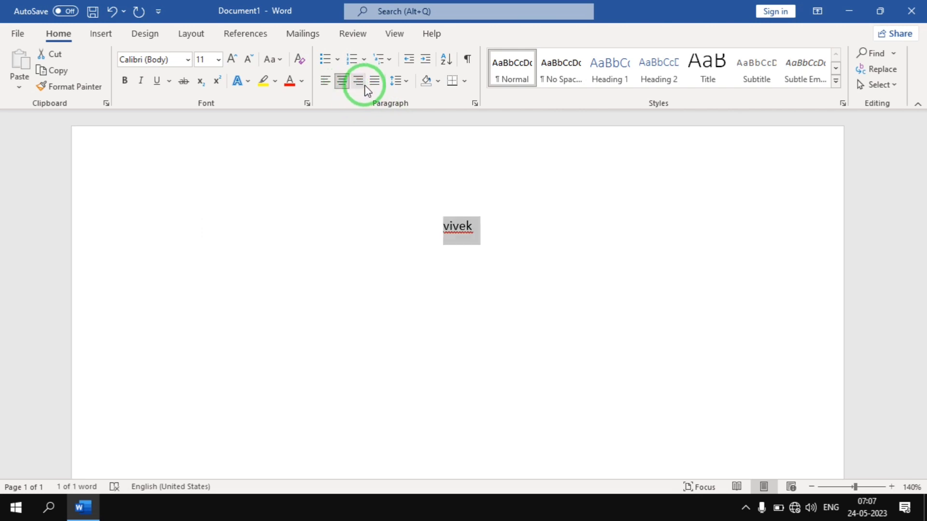
Cycle the sample name through right, left and center alignment, finishing with it left-aligned
{"action": "left_click", "coordinate": [358, 81]}
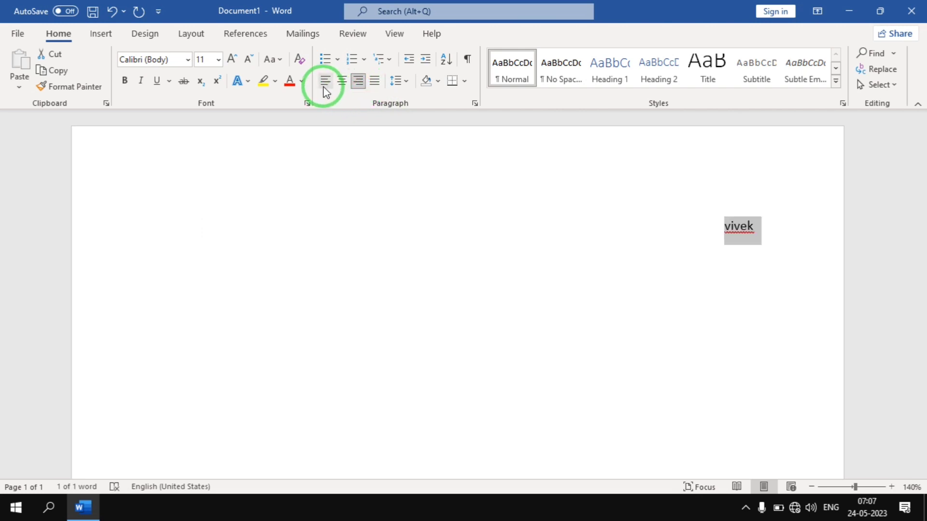
{"action": "left_click", "coordinate": [325, 82]}
{"action": "left_click", "coordinate": [341, 81]}
{"action": "left_click", "coordinate": [359, 82]}
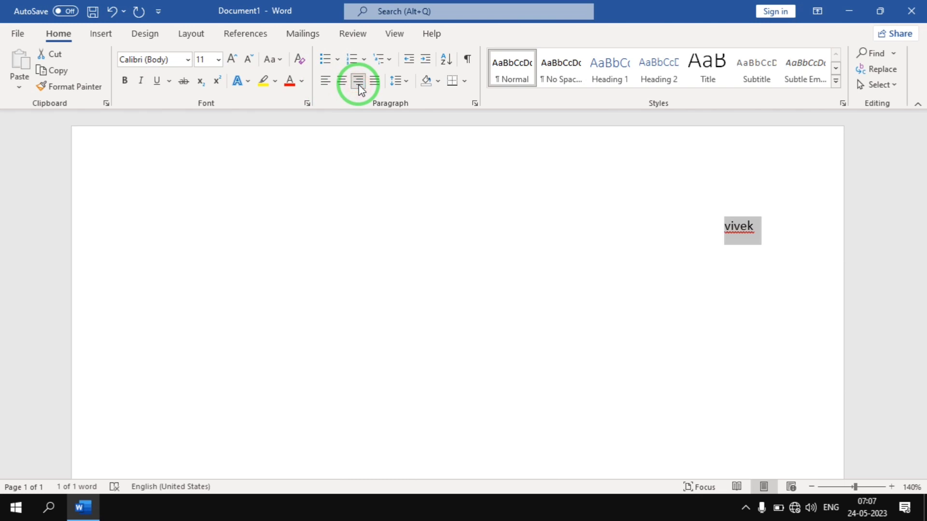
{"action": "left_click", "coordinate": [325, 82]}
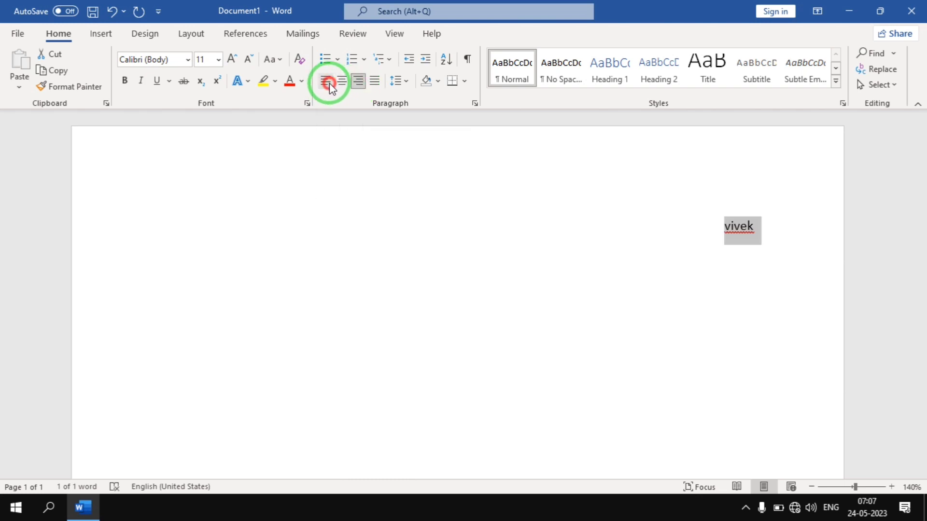
{"action": "left_click", "coordinate": [342, 82]}
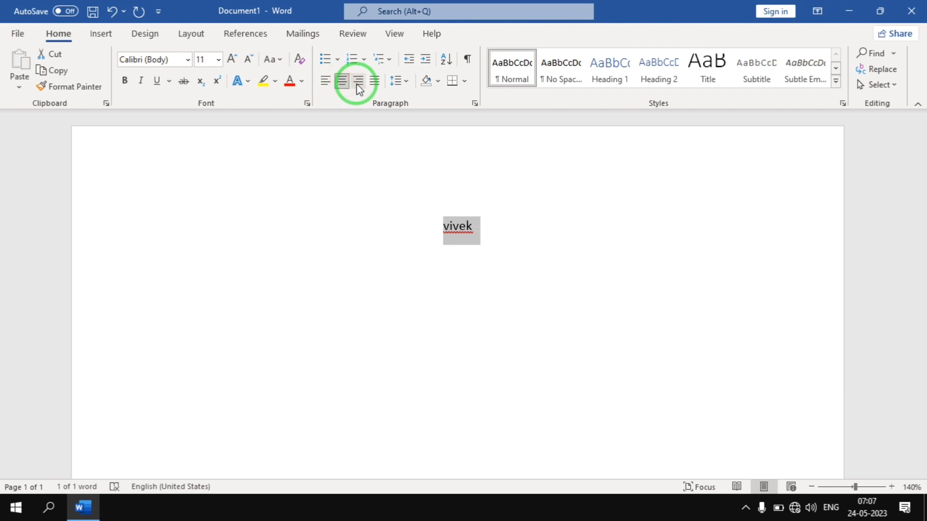
{"action": "left_click", "coordinate": [358, 83]}
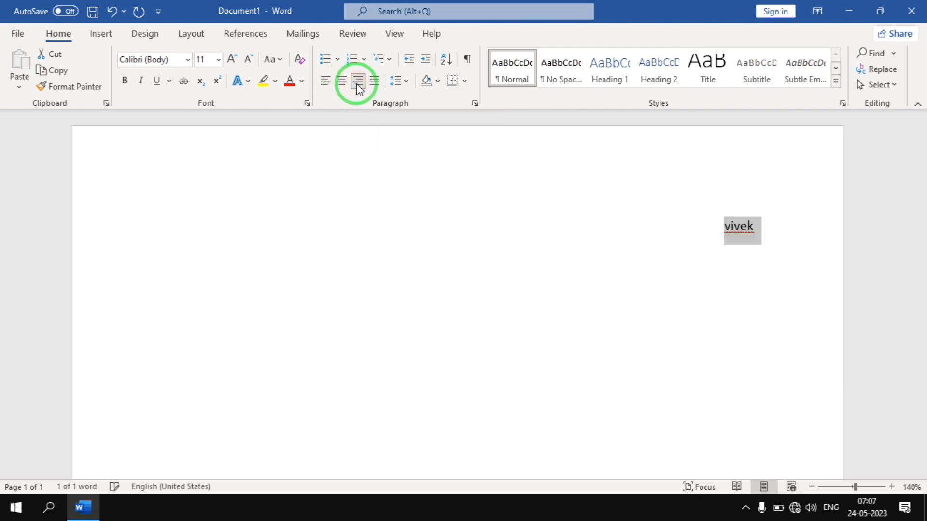
{"action": "left_click", "coordinate": [328, 84]}
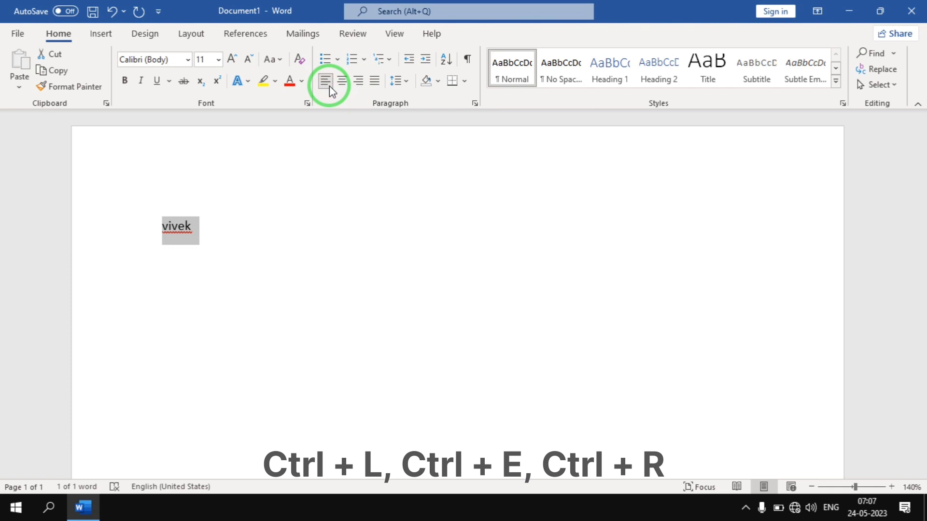
Switch the sample name between center, right and left alignment again, finishing with justified alignment
{"action": "key", "text": "ctrl+e"}
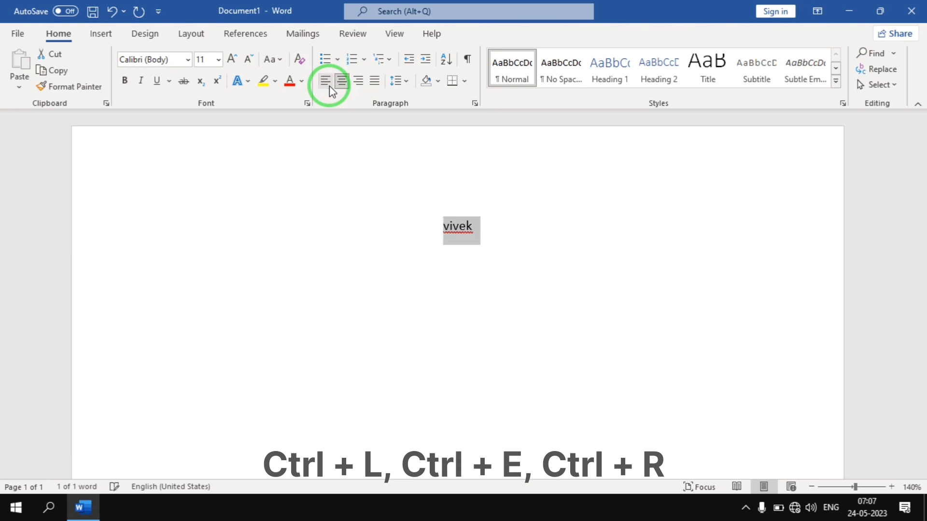
{"action": "key", "text": "ctrl+r"}
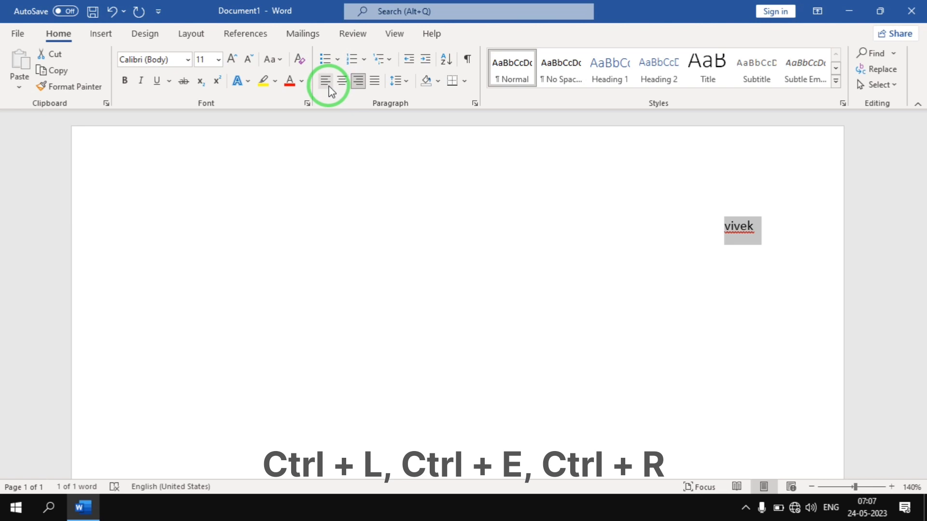
{"action": "key", "text": "ctrl+l"}
{"action": "key", "text": "ctrl+e"}
{"action": "key", "text": "ctrl+r"}
{"action": "left_click", "coordinate": [380, 82]}
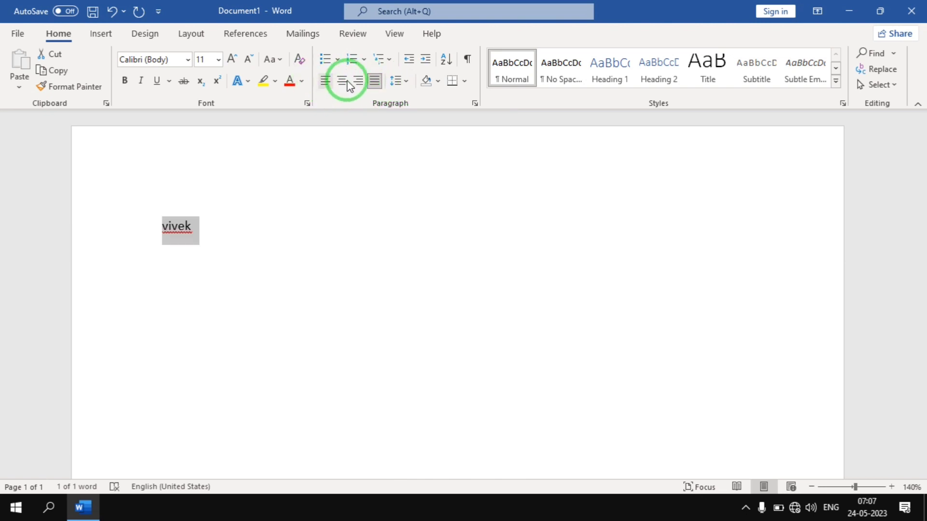
Left-align the sample name and delete it from the page
{"action": "left_click", "coordinate": [330, 85]}
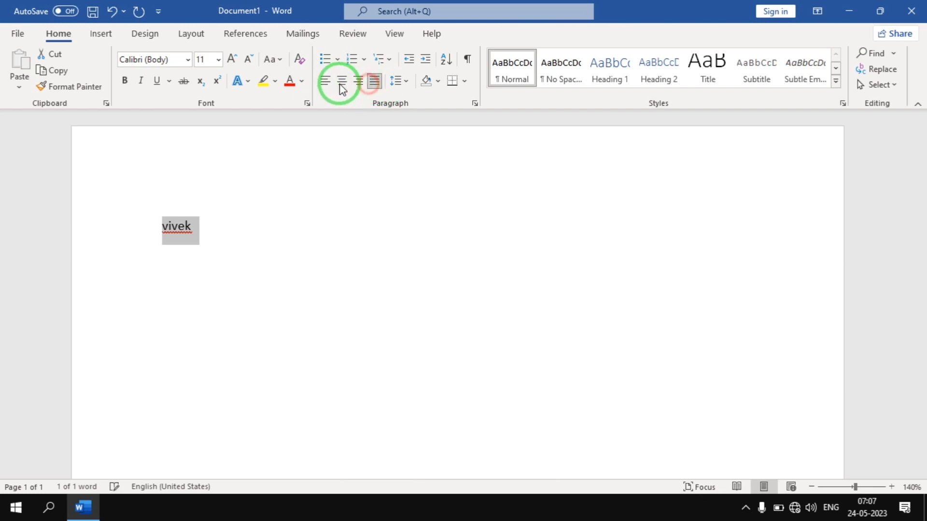
{"action": "left_click", "coordinate": [327, 84]}
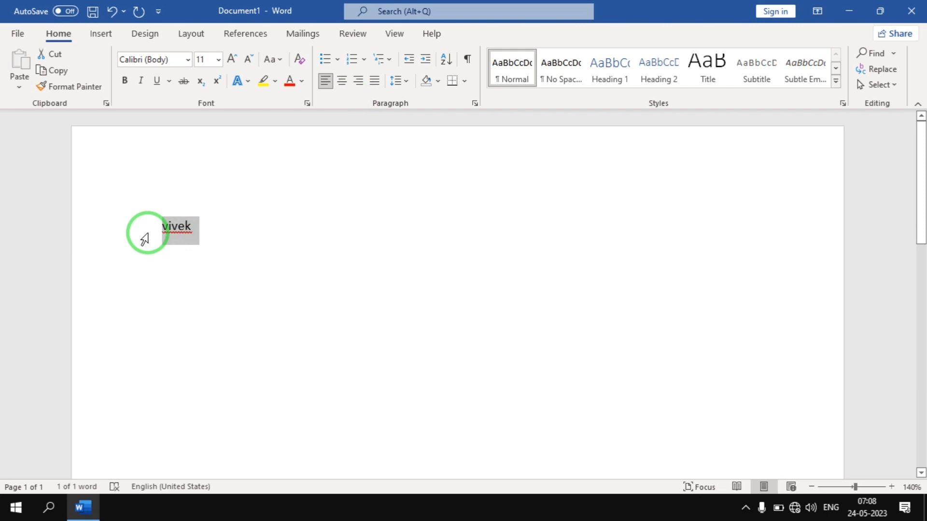
{"action": "key", "text": "Delete"}
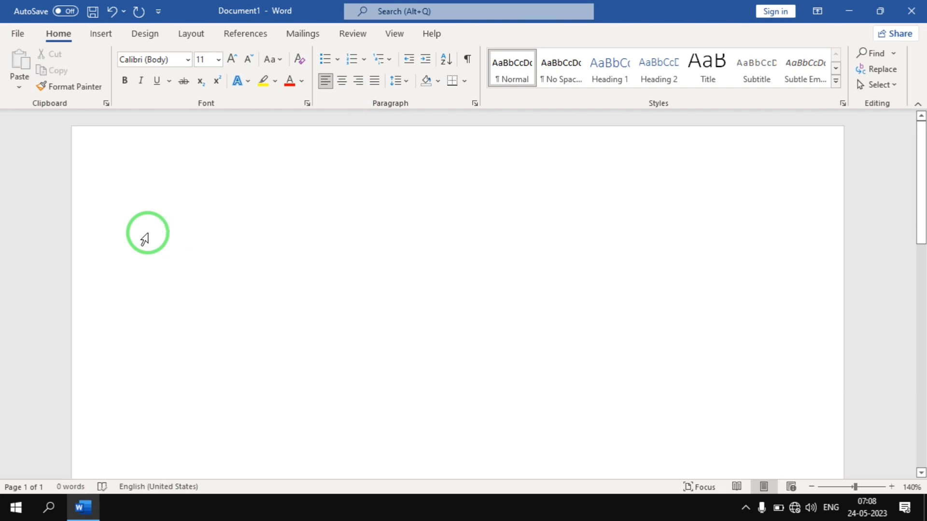
Generate paragraphs of random sample text in the empty document with =rand()
{"action": "type", "text": "="}
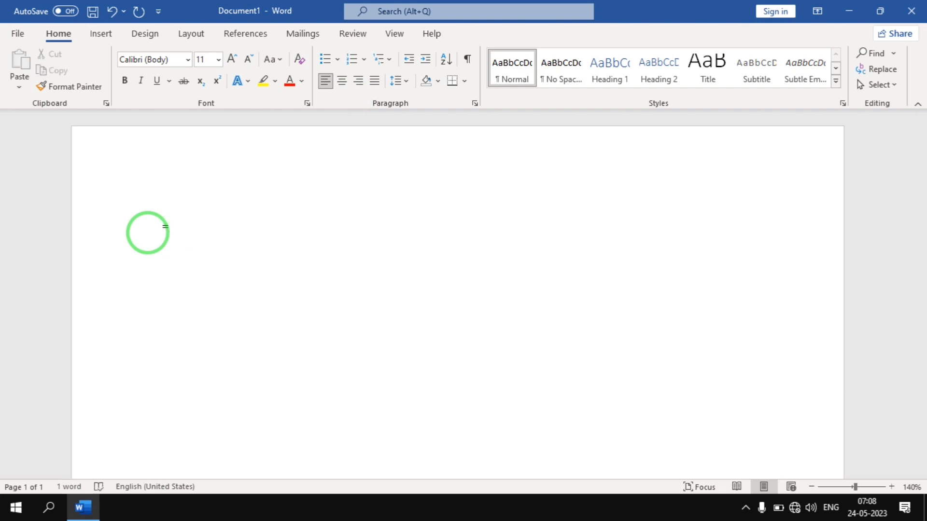
{"action": "type", "text": "rand()"}
{"action": "key", "text": "Return"}
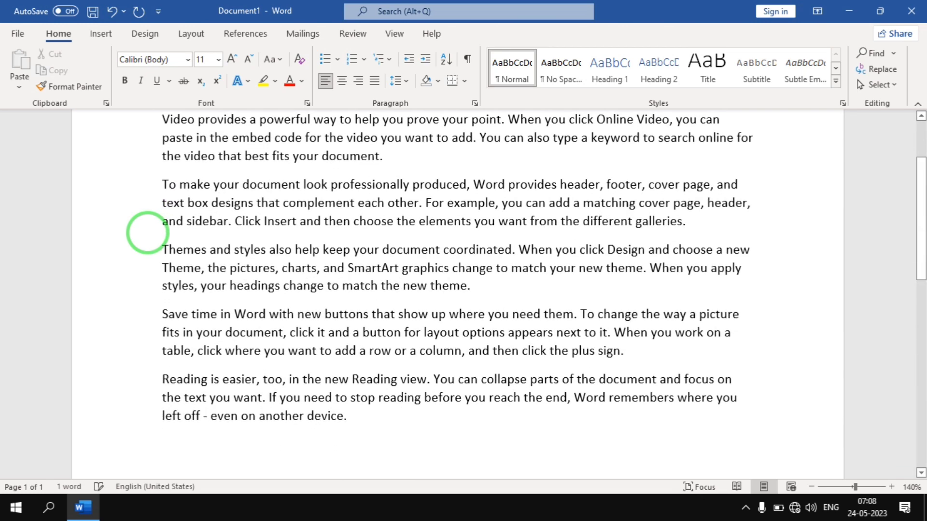
{"action": "scroll", "coordinate": [147, 233], "scroll_direction": "up", "scroll_amount": 2}
{"action": "scroll", "coordinate": [145, 234], "scroll_direction": "down", "scroll_amount": 3}
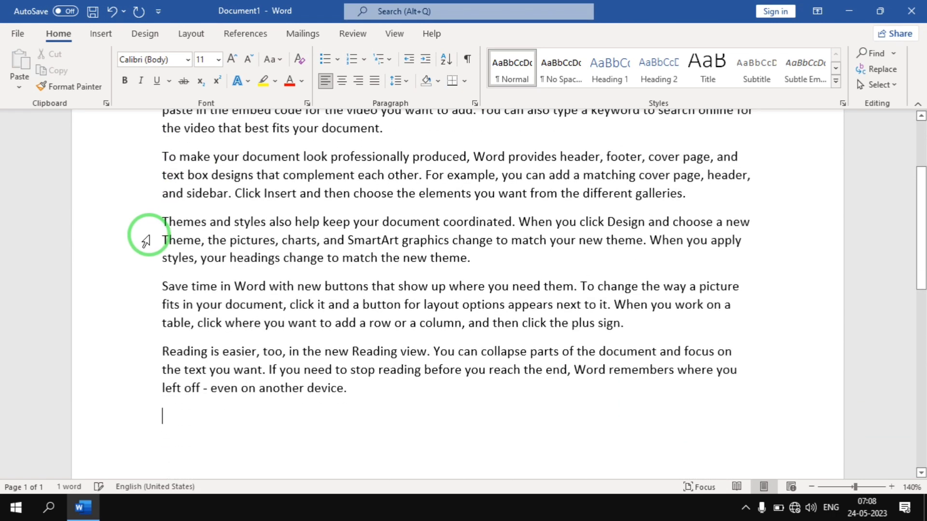
{"action": "scroll", "coordinate": [193, 311], "scroll_direction": "up", "scroll_amount": 2}
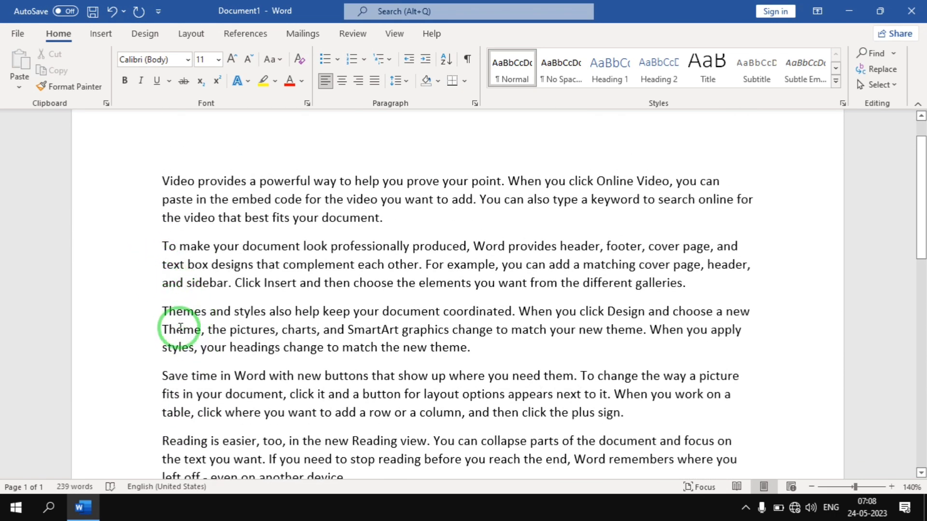
Select the first paragraph and enlarge its text to 14 pt
{"action": "left_click_drag", "start_coordinate": [162, 173], "coordinate": [395, 221]}
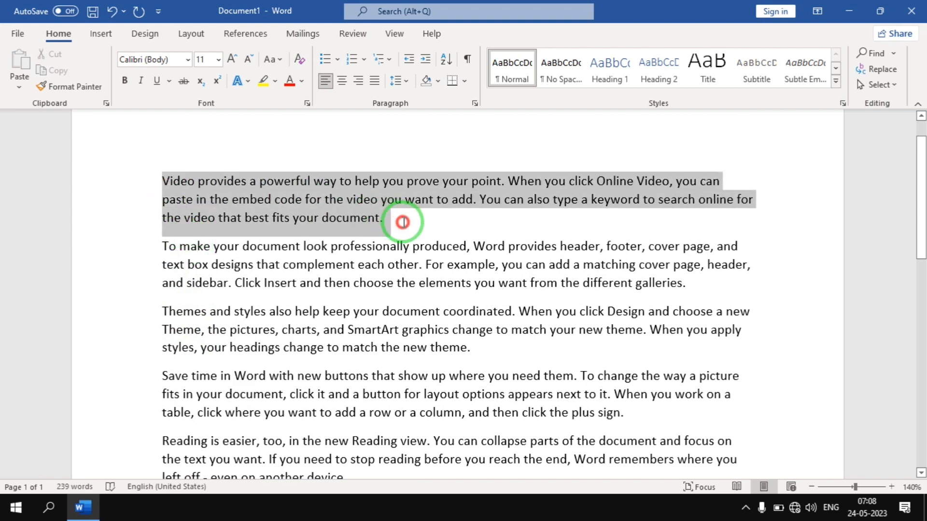
{"action": "left_click", "coordinate": [232, 59]}
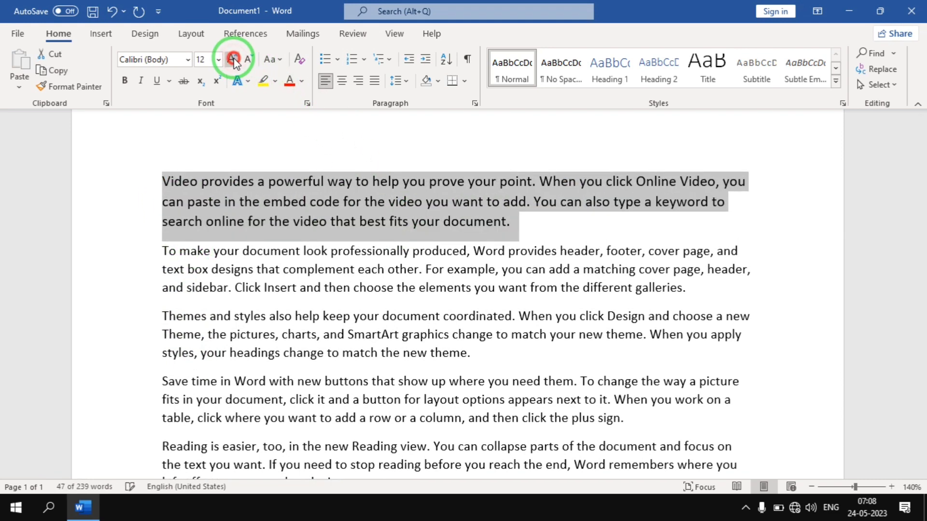
{"action": "left_click", "coordinate": [232, 60]}
{"action": "left_click", "coordinate": [233, 59]}
{"action": "left_click", "coordinate": [247, 60]}
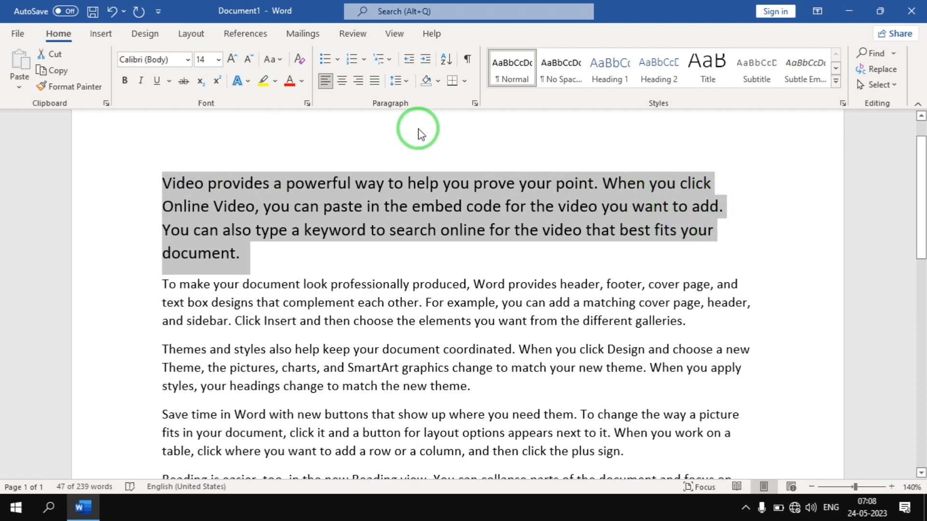
Try justified, left, center and right alignment on the first paragraph, finish justified, and clear all its formatting
{"action": "left_click", "coordinate": [374, 81]}
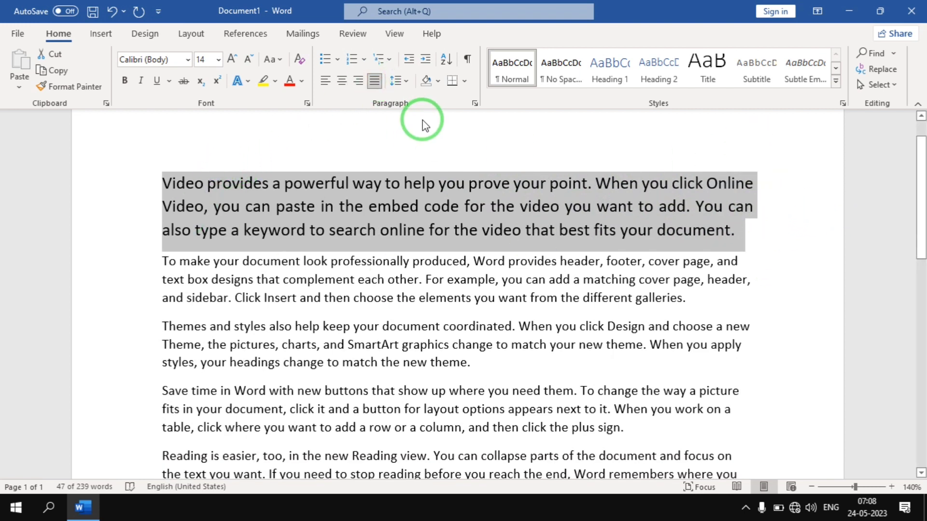
{"action": "key", "text": "ctrl+l"}
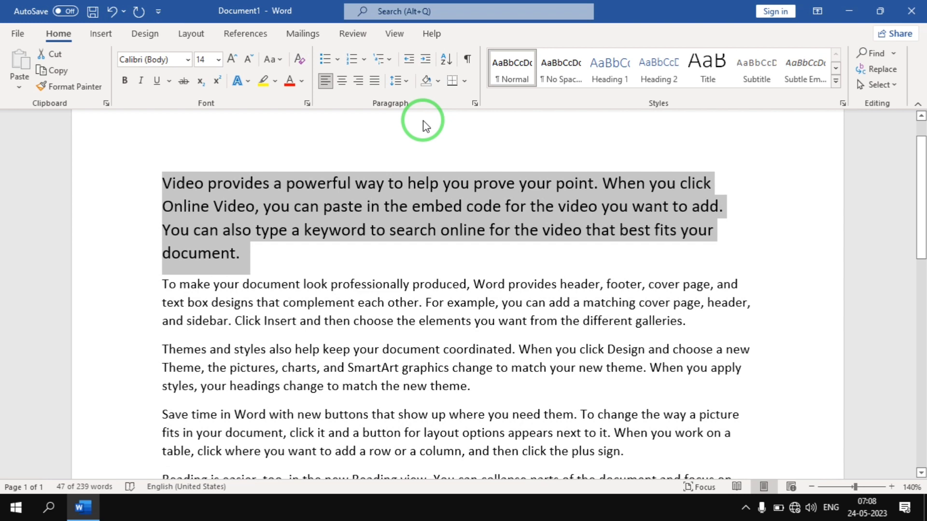
{"action": "key", "text": "ctrl+e"}
{"action": "key", "text": "ctrl+r"}
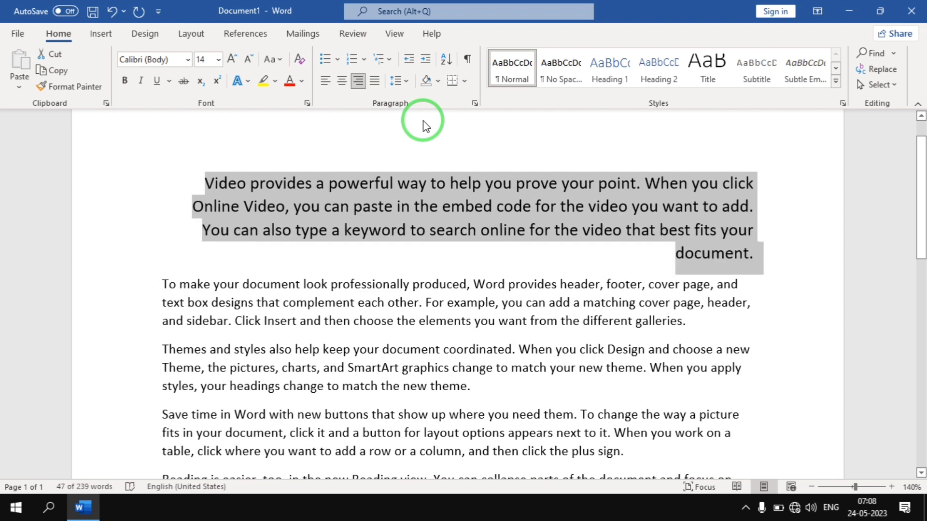
{"action": "key", "text": "ctrl+j"}
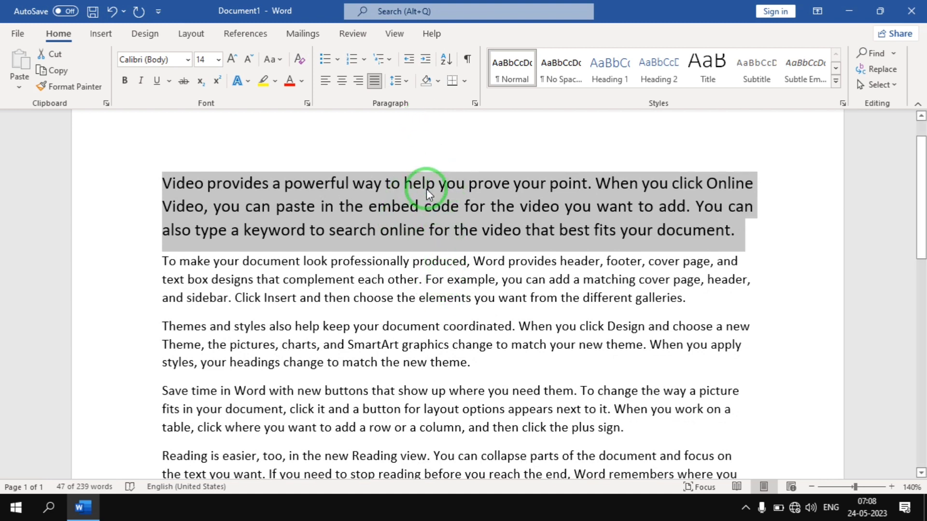
{"action": "left_click", "coordinate": [296, 59]}
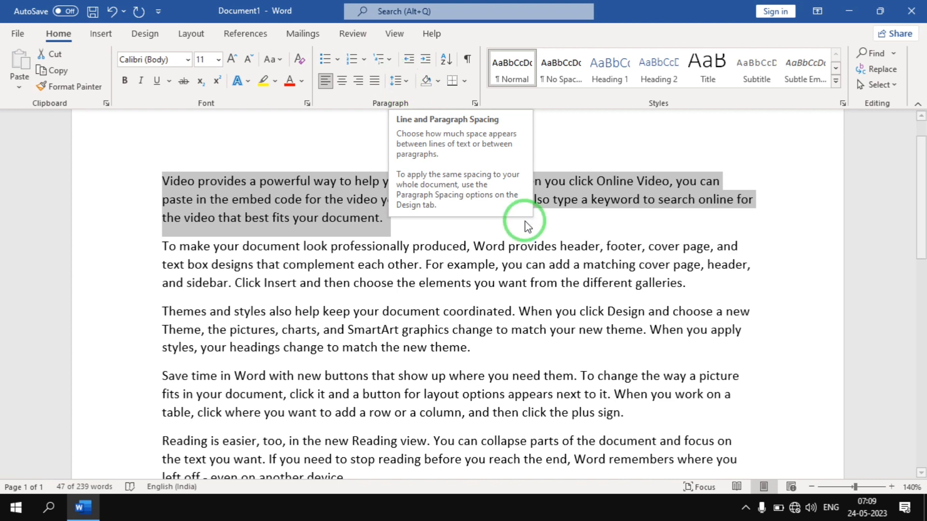
Apply line spacing of 1.0, 1.15 and 1.5 in turn to the selected first paragraph
{"action": "left_click", "coordinate": [403, 82]}
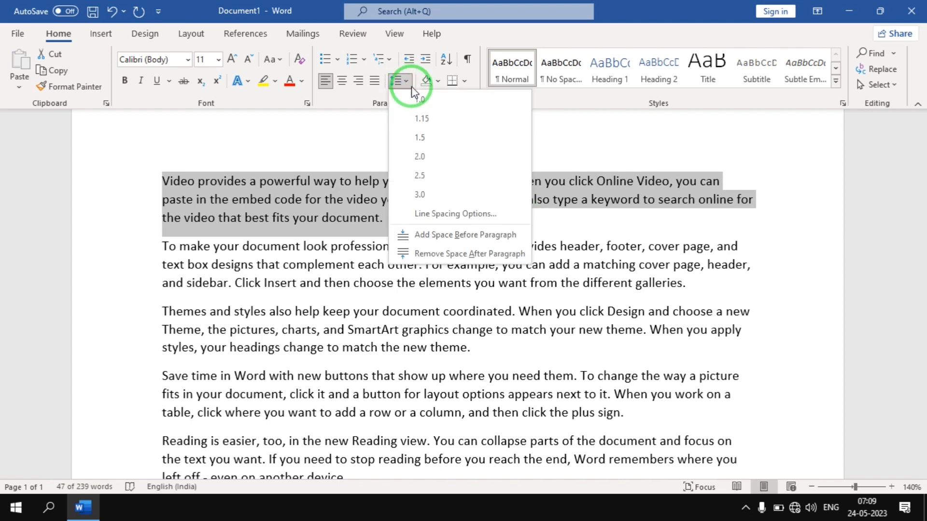
{"action": "left_click", "coordinate": [426, 99]}
{"action": "left_click", "coordinate": [407, 86]}
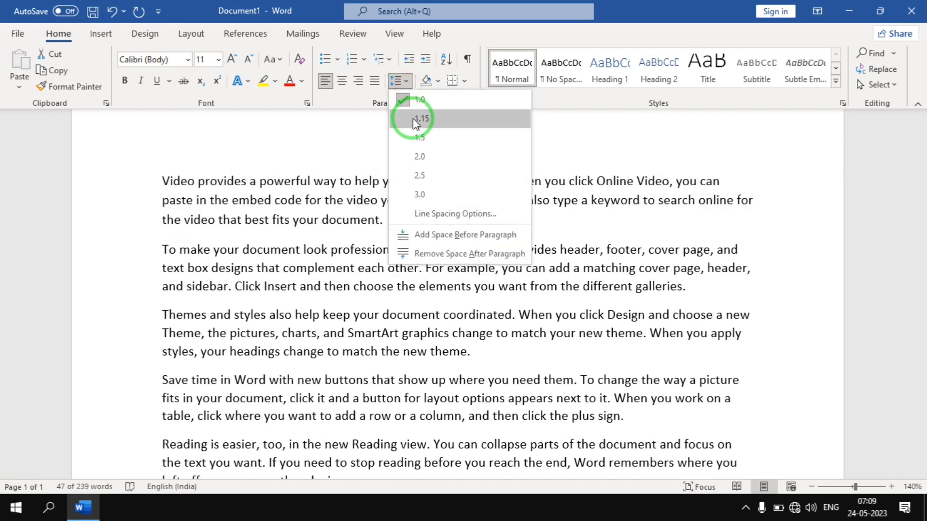
{"action": "left_click", "coordinate": [415, 118]}
{"action": "left_click", "coordinate": [400, 83]}
{"action": "left_click", "coordinate": [415, 137]}
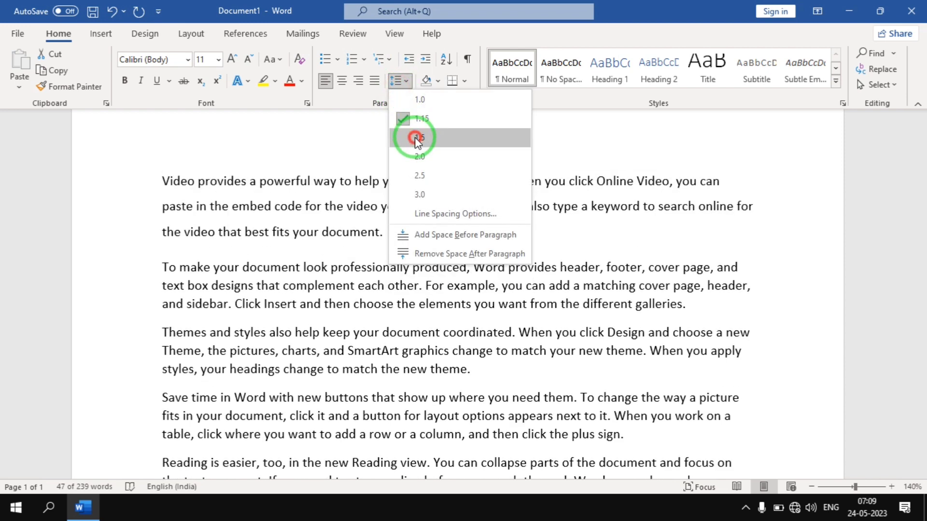
Increase the first paragraph's line spacing to 2.0 and to 2.5
{"action": "left_click", "coordinate": [400, 82]}
{"action": "left_click", "coordinate": [418, 155]}
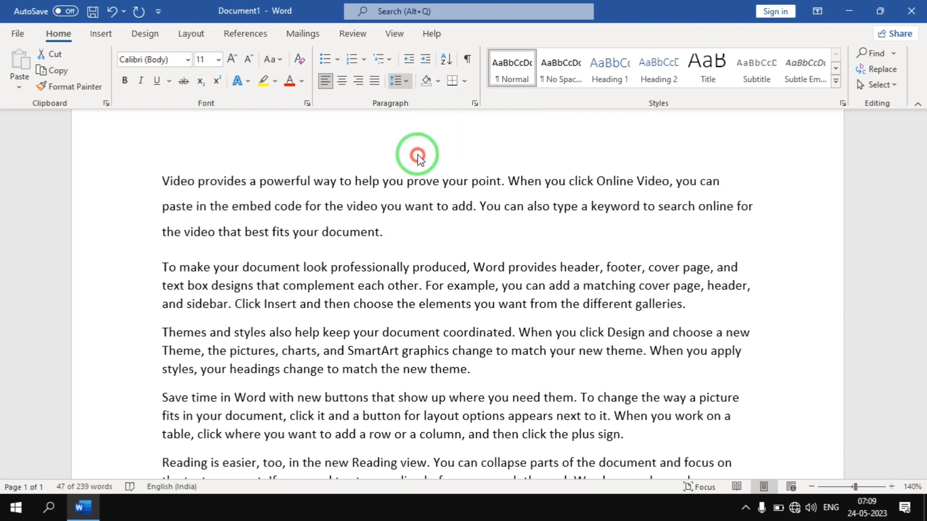
{"action": "left_click", "coordinate": [402, 80]}
{"action": "left_click", "coordinate": [419, 176]}
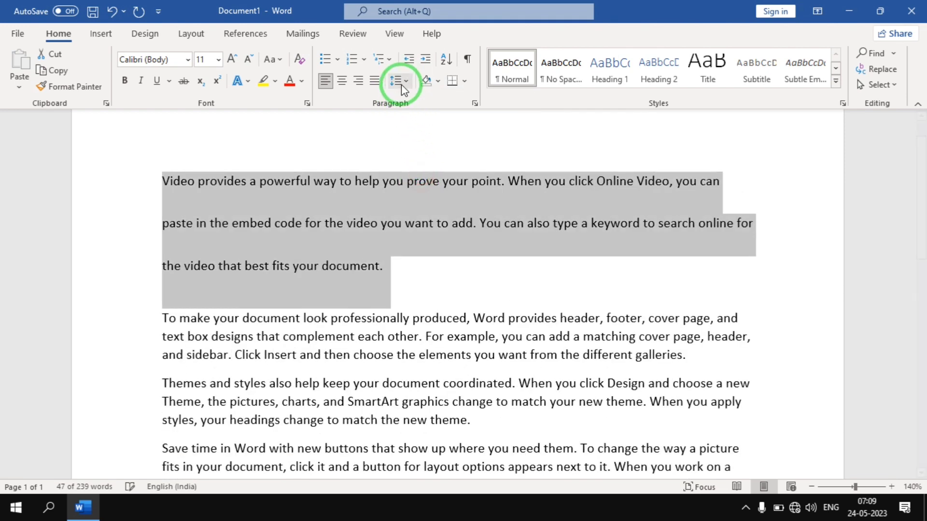
Set the first paragraph's line spacing to 3.0
{"action": "left_click", "coordinate": [401, 84]}
{"action": "left_click", "coordinate": [429, 194]}
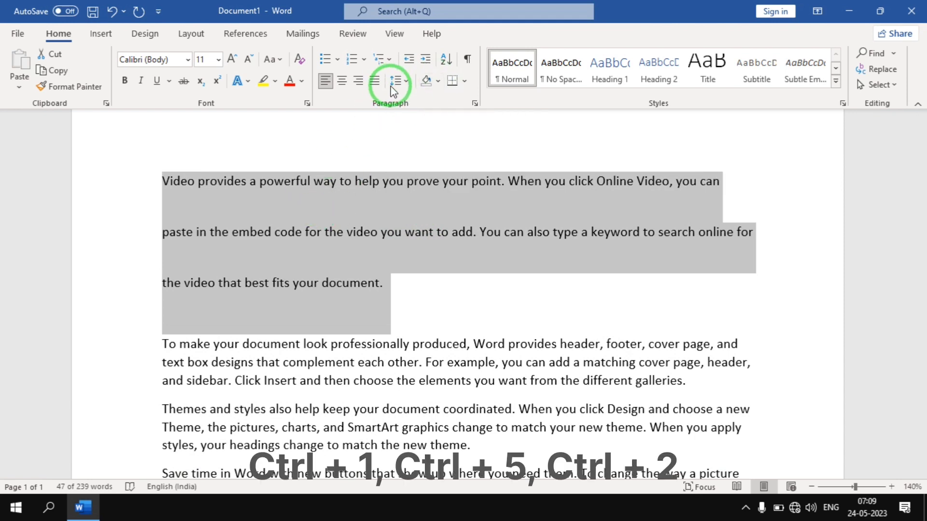
{"action": "left_click", "coordinate": [404, 82]}
{"action": "left_click", "coordinate": [790, 193]}
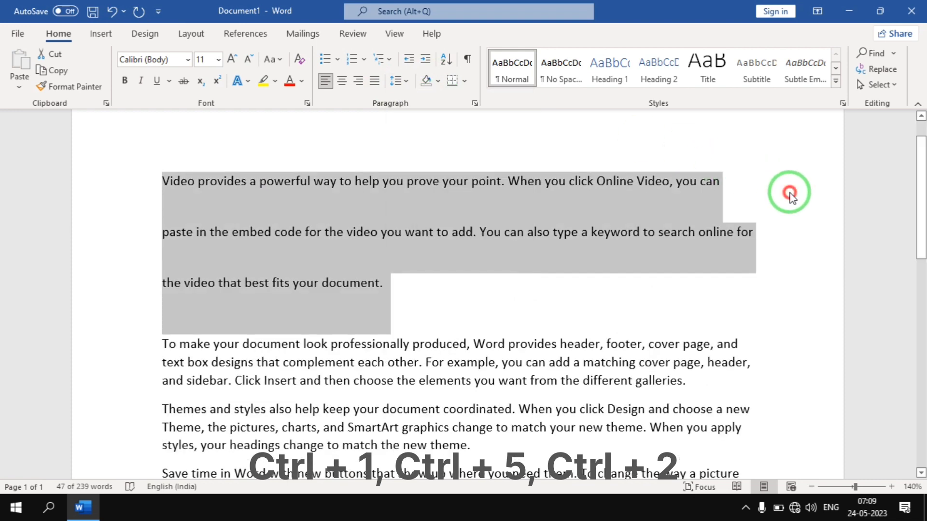
Apply line spacing of 1.0, 1.5 and 2.0 in turn to the first paragraph, checking the line spacing setting each time
{"action": "key", "text": "ctrl+1"}
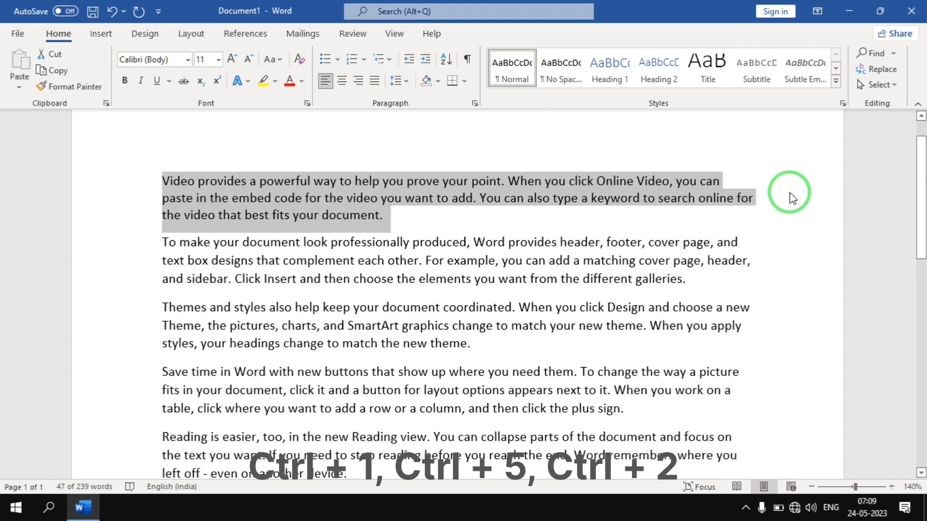
{"action": "left_click", "coordinate": [398, 81]}
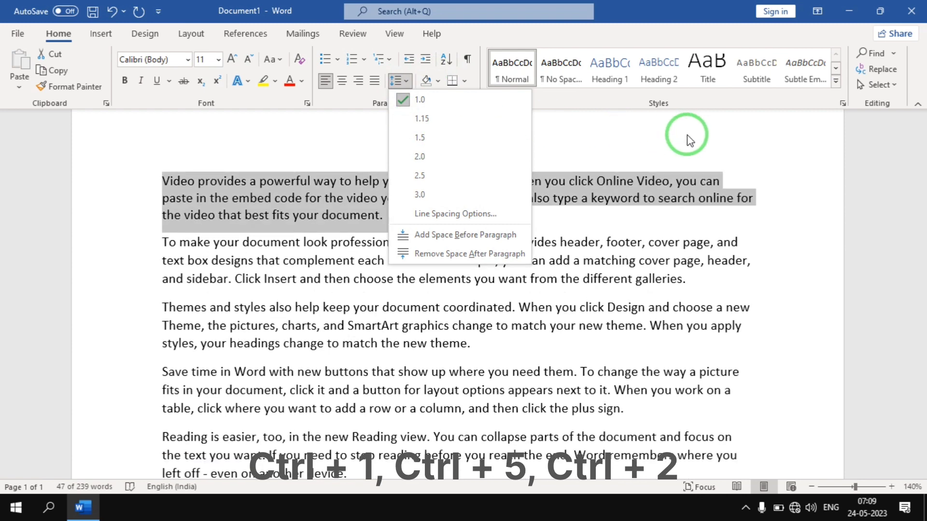
{"action": "key", "text": "Escape"}
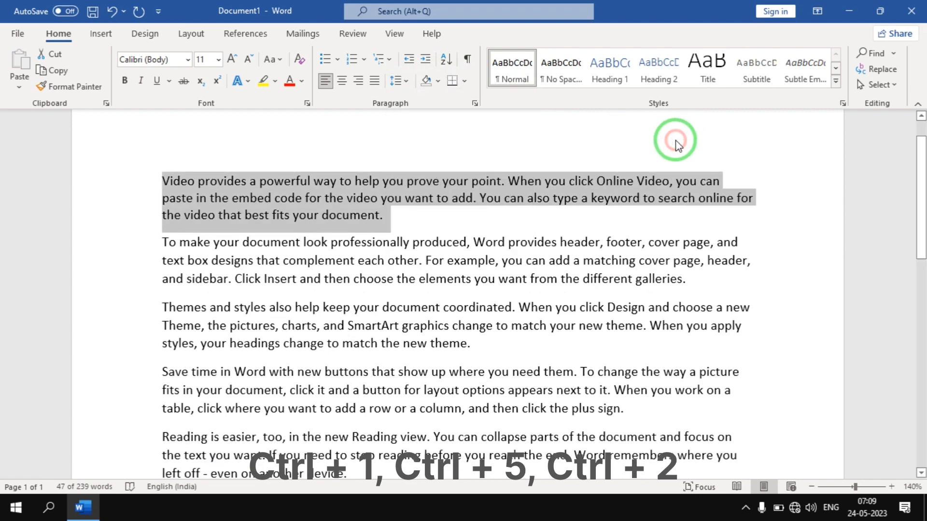
{"action": "key", "text": "ctrl+5"}
{"action": "left_click", "coordinate": [407, 82]}
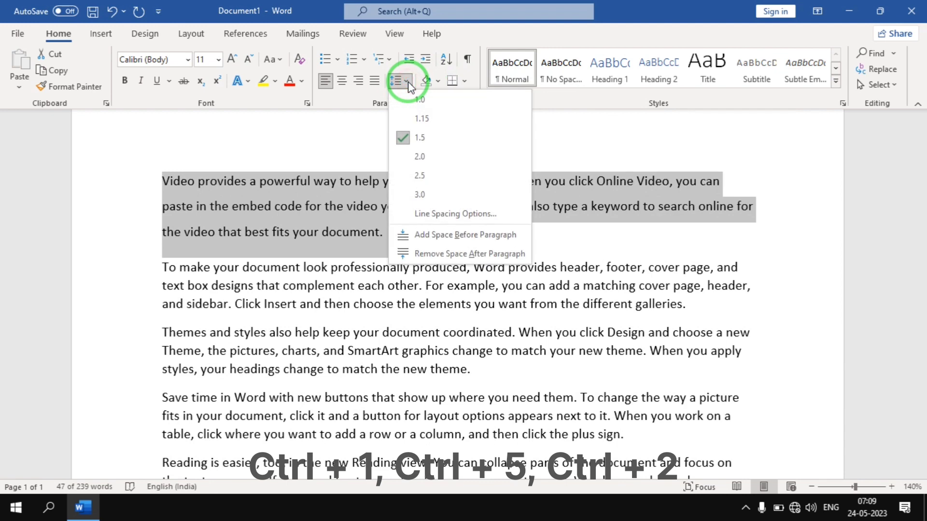
{"action": "left_click", "coordinate": [620, 140]}
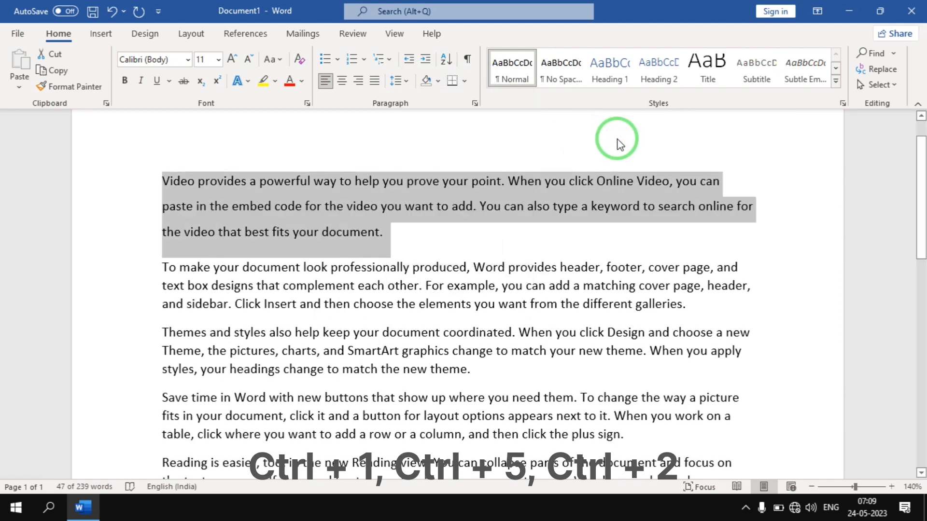
{"action": "key", "text": "ctrl+2"}
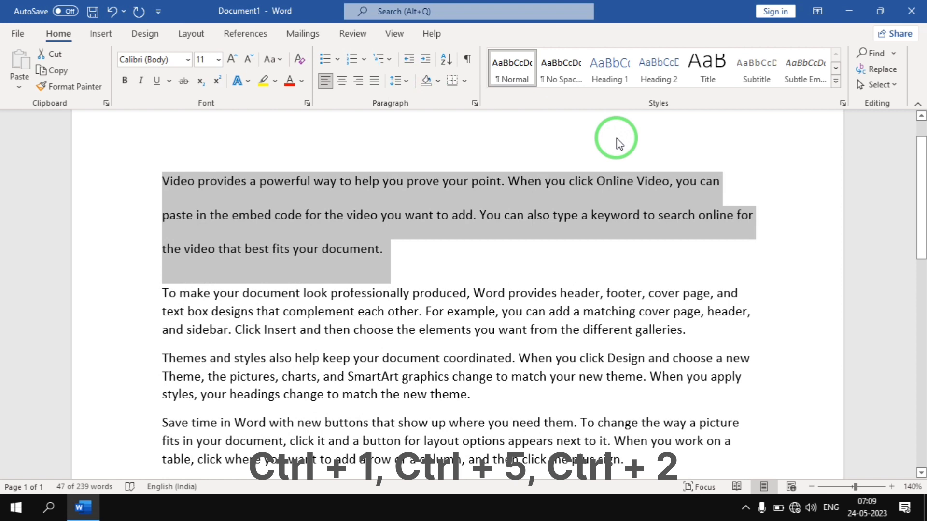
{"action": "left_click", "coordinate": [407, 85]}
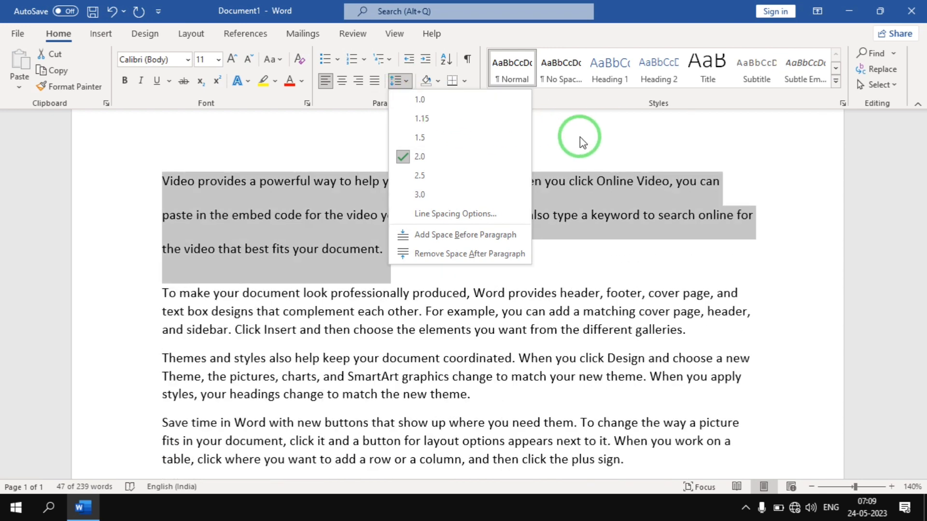
{"action": "left_click", "coordinate": [612, 252]}
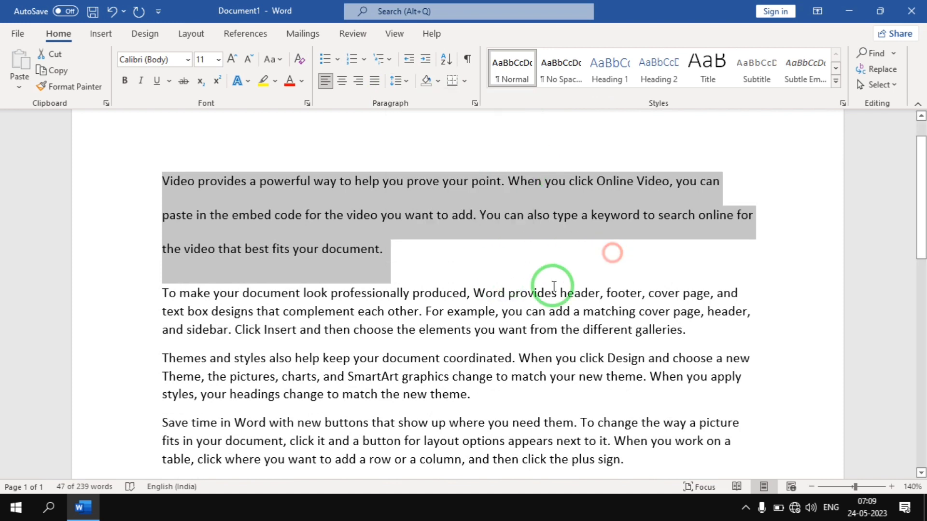
Remove the space after the second paragraph, which begins "To make your document look professionally produced"
{"action": "left_click", "coordinate": [149, 309]}
{"action": "double_click", "coordinate": [147, 311]}
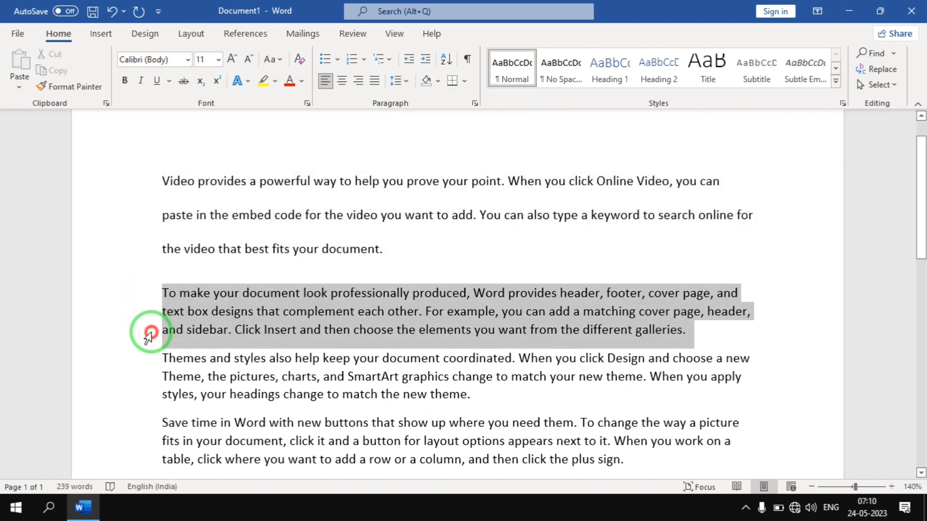
{"action": "left_click", "coordinate": [397, 80]}
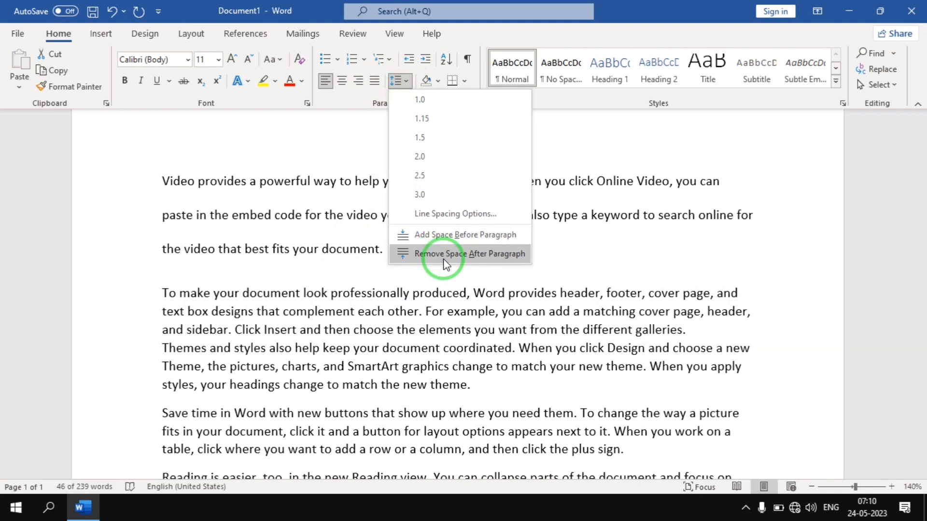
{"action": "left_click", "coordinate": [482, 261]}
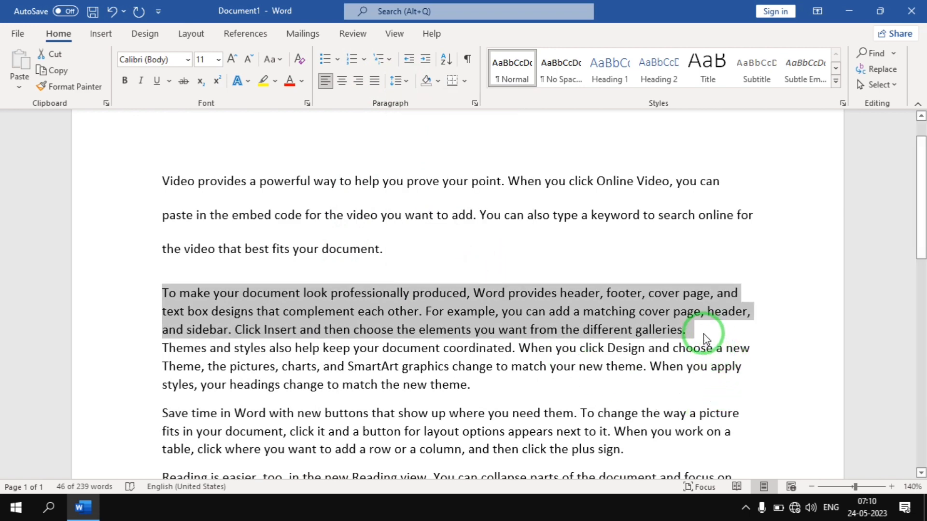
Remove the space after the third paragraph, which begins "Themes and styles also help"
{"action": "scroll", "coordinate": [630, 435], "scroll_direction": "down", "scroll_amount": 3}
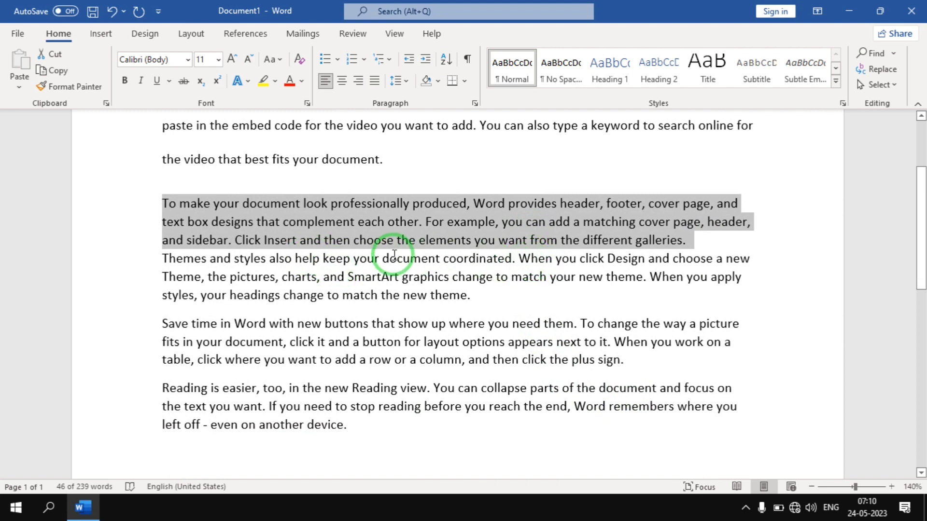
{"action": "left_click", "coordinate": [463, 316]}
{"action": "left_click_drag", "start_coordinate": [164, 260], "coordinate": [536, 304]}
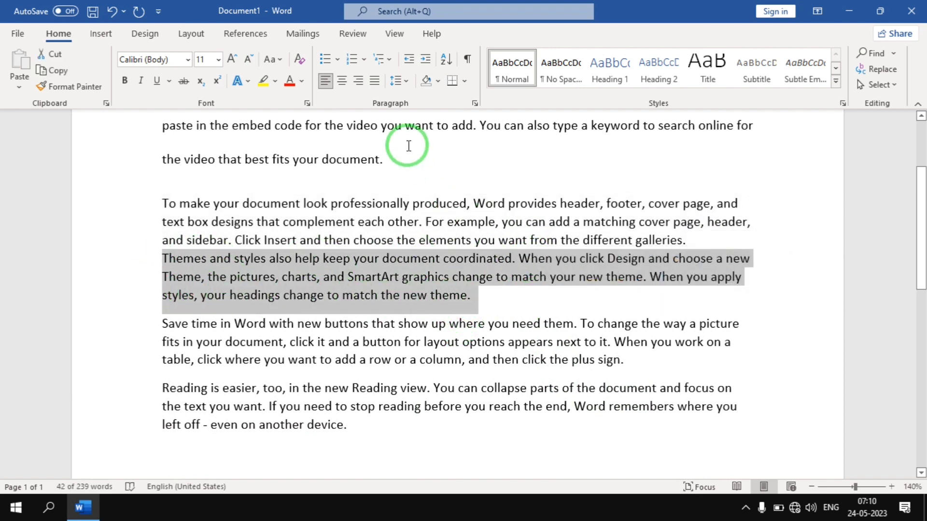
{"action": "left_click", "coordinate": [403, 81]}
{"action": "left_click", "coordinate": [438, 253]}
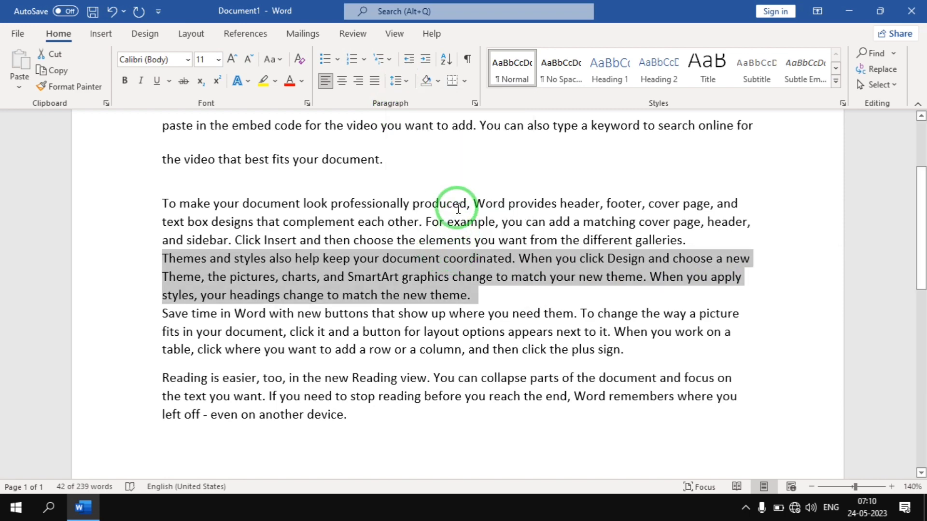
Highlight the words "Video provides a powerful way to" at the start of the first paragraph in yellow
{"action": "scroll", "coordinate": [411, 164], "scroll_direction": "up", "scroll_amount": 3}
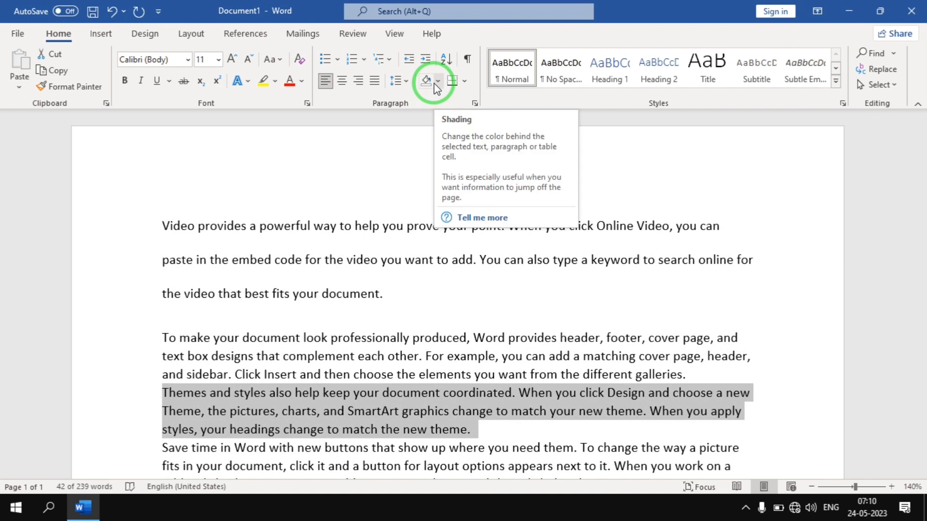
{"action": "left_click", "coordinate": [176, 226]}
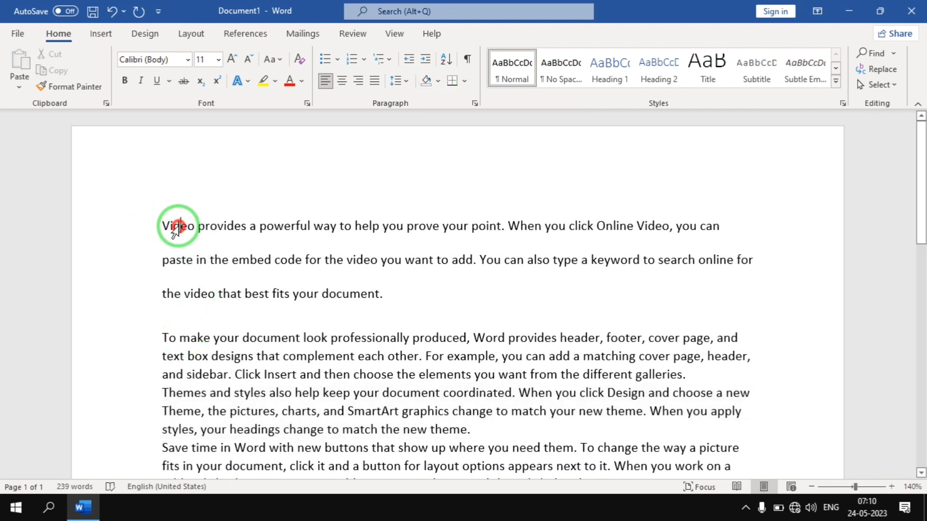
{"action": "triple_click", "coordinate": [176, 226]}
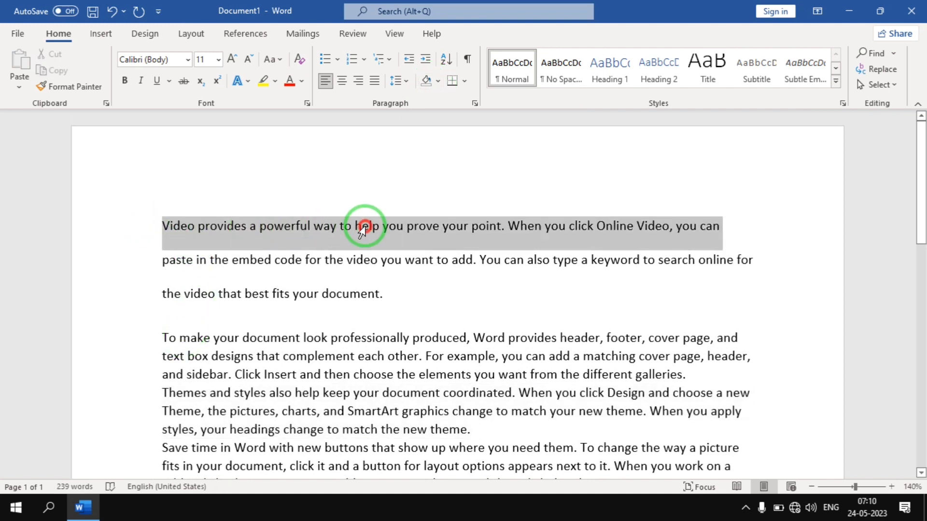
{"action": "left_click", "coordinate": [334, 227]}
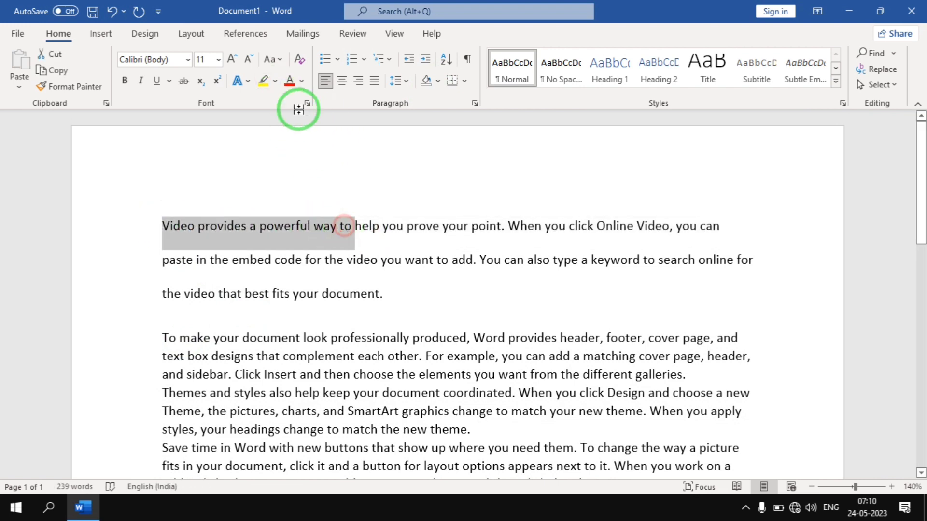
{"action": "left_click", "coordinate": [275, 81]}
{"action": "left_click", "coordinate": [268, 100]}
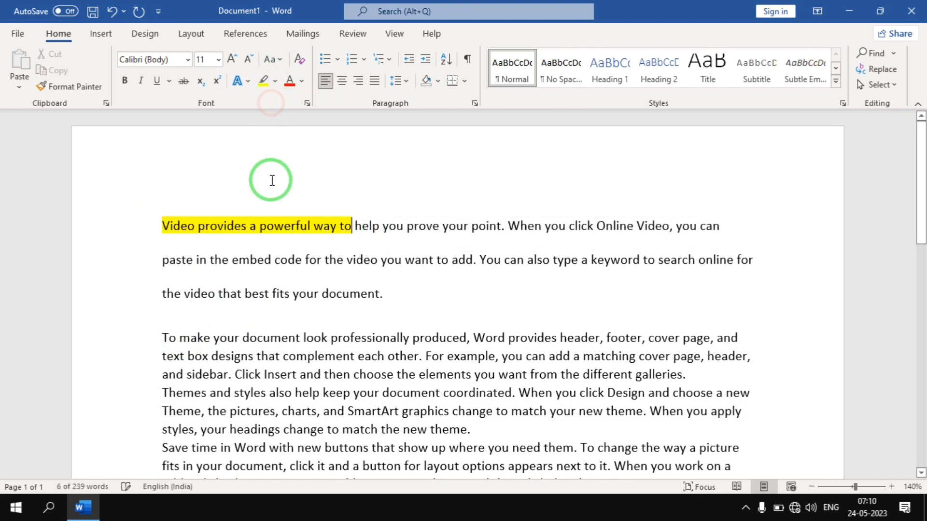
Set the font color of the highlighted words "Video provides a powerful way to" to red
{"action": "left_click_drag", "start_coordinate": [159, 225], "coordinate": [352, 233]}
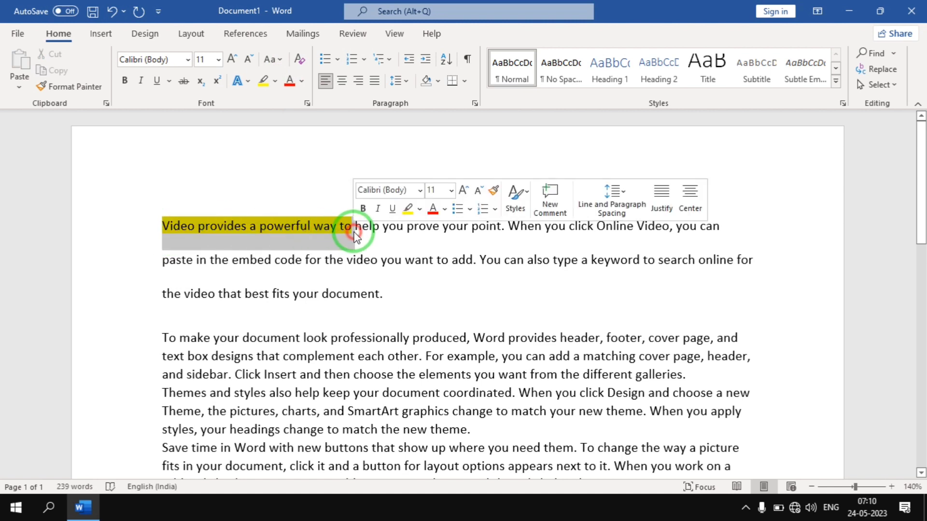
{"action": "left_click", "coordinate": [304, 85]}
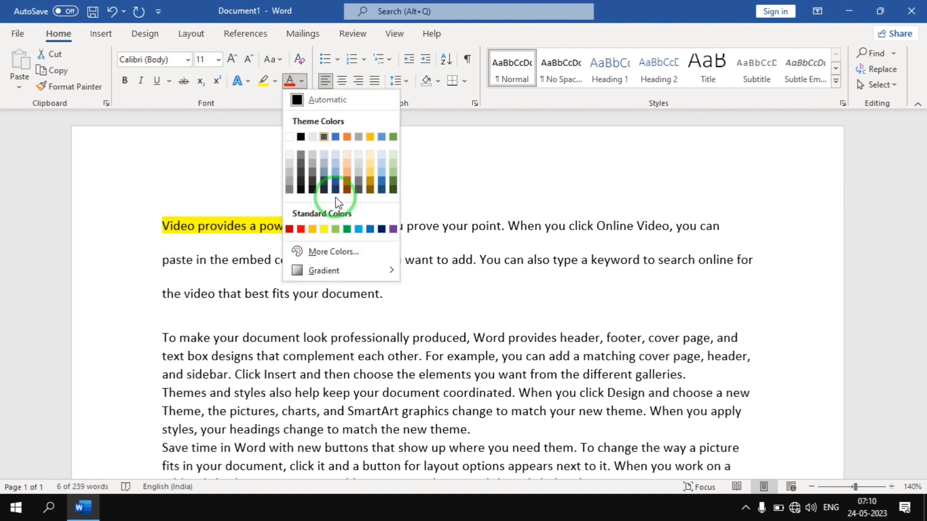
{"action": "left_click", "coordinate": [296, 230]}
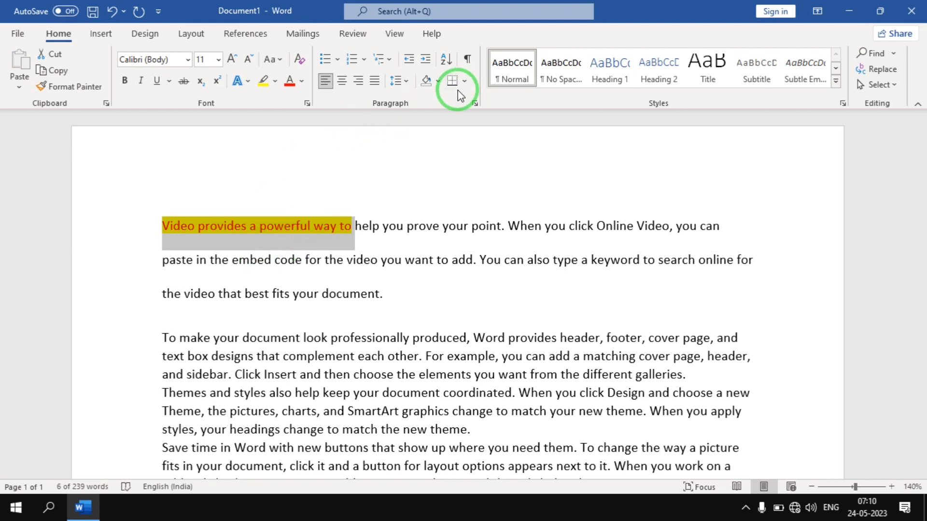
Try light blue shading on the yellow-highlighted words at the start of the first paragraph
{"action": "left_click", "coordinate": [168, 227]}
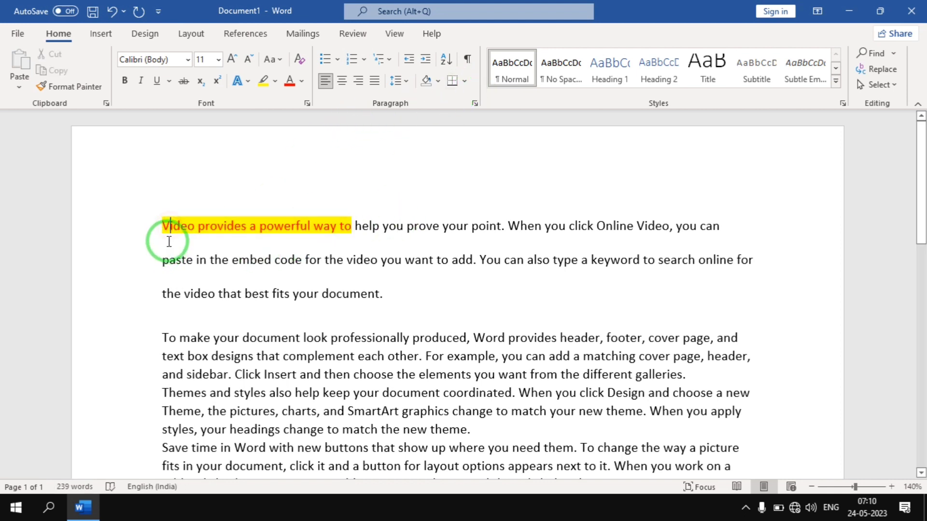
{"action": "left_click_drag", "start_coordinate": [164, 225], "coordinate": [347, 223]}
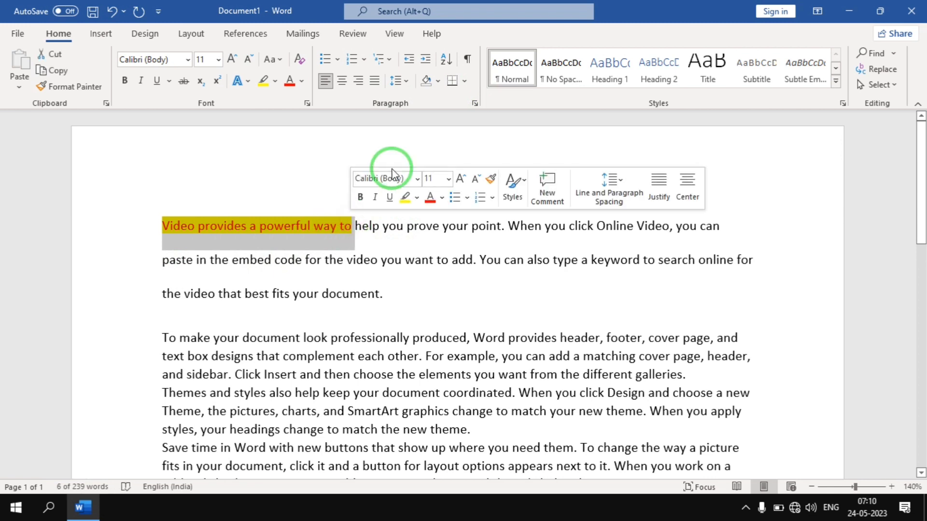
{"action": "left_click", "coordinate": [437, 81]}
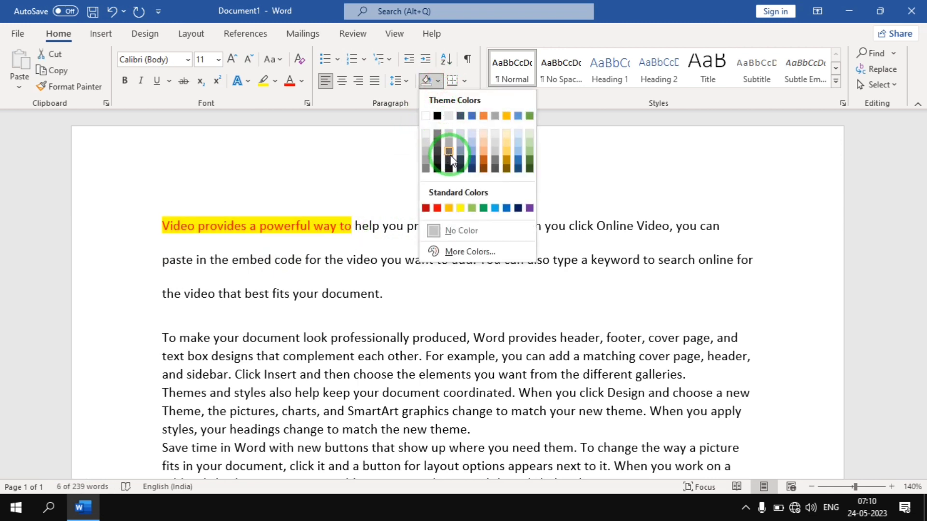
{"action": "left_click", "coordinate": [494, 208]}
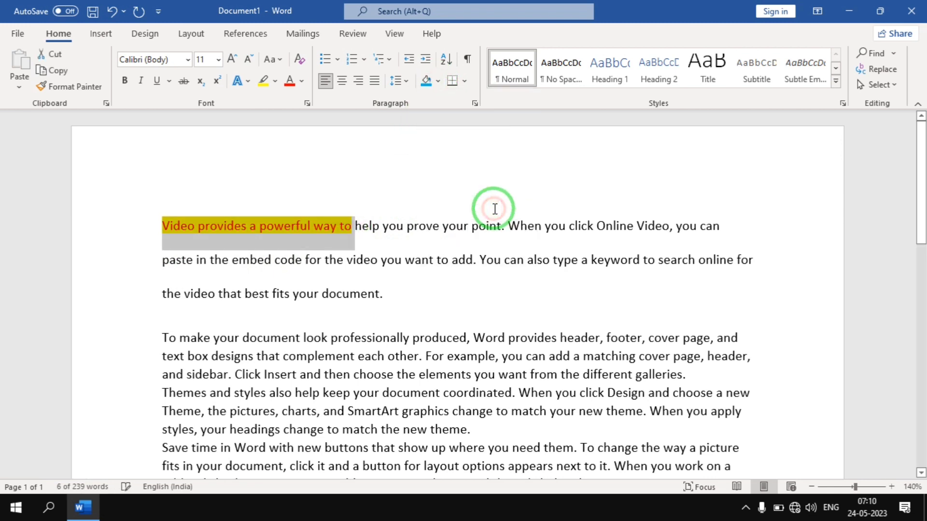
{"action": "left_click", "coordinate": [385, 261]}
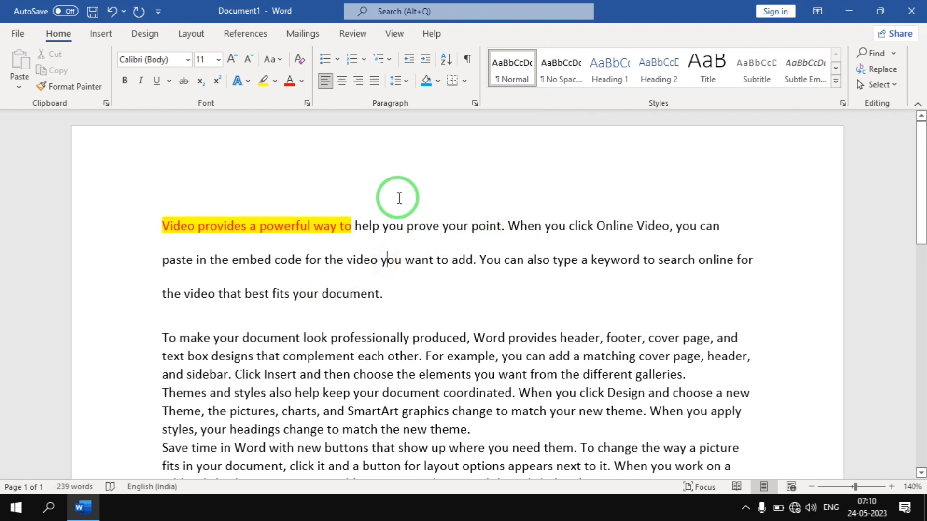
Apply light blue shading to the entire first line of the first paragraph
{"action": "left_click", "coordinate": [128, 228]}
{"action": "left_click", "coordinate": [437, 80]}
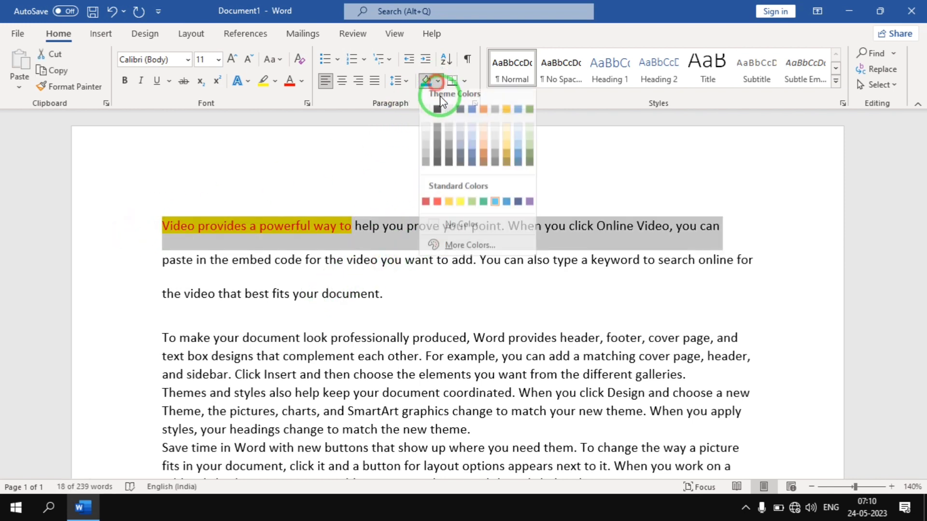
{"action": "left_click", "coordinate": [499, 209]}
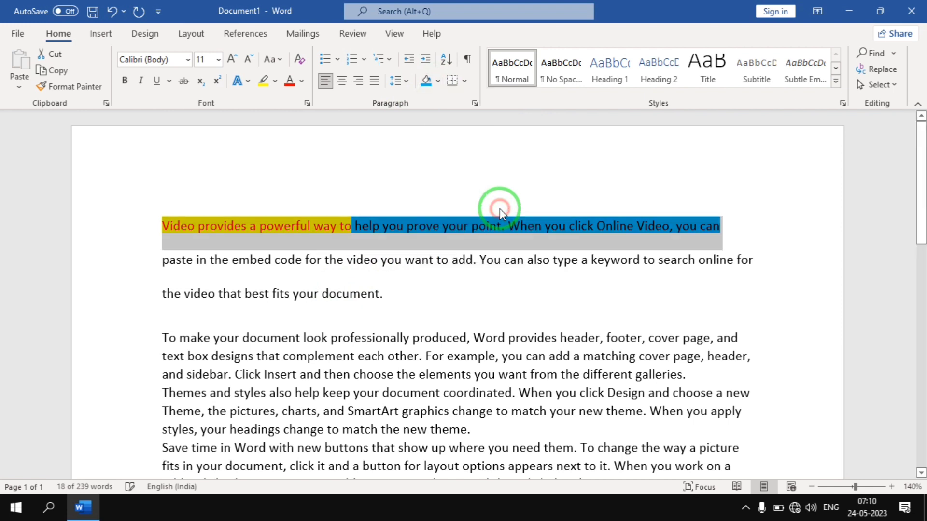
Add a new paragraph below the first one and enter a person's first name in it
{"action": "left_click", "coordinate": [417, 289]}
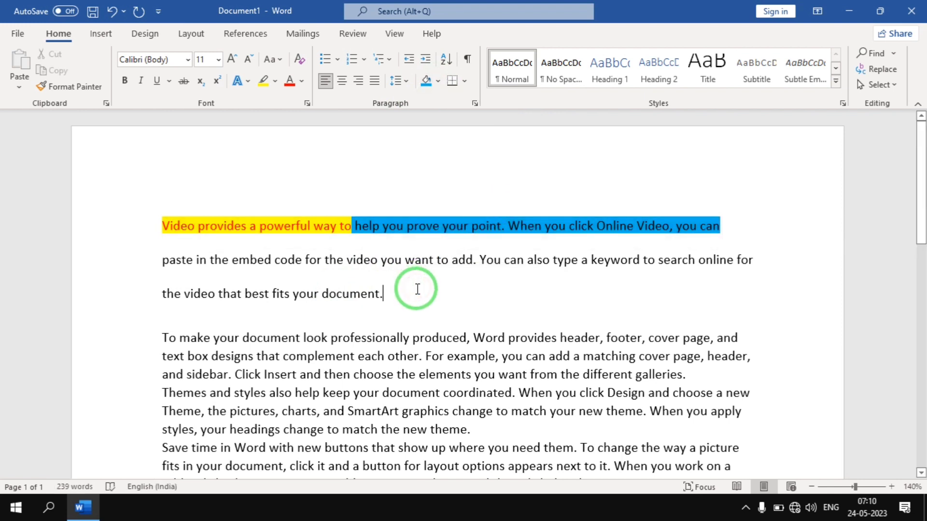
{"action": "key", "text": "Return"}
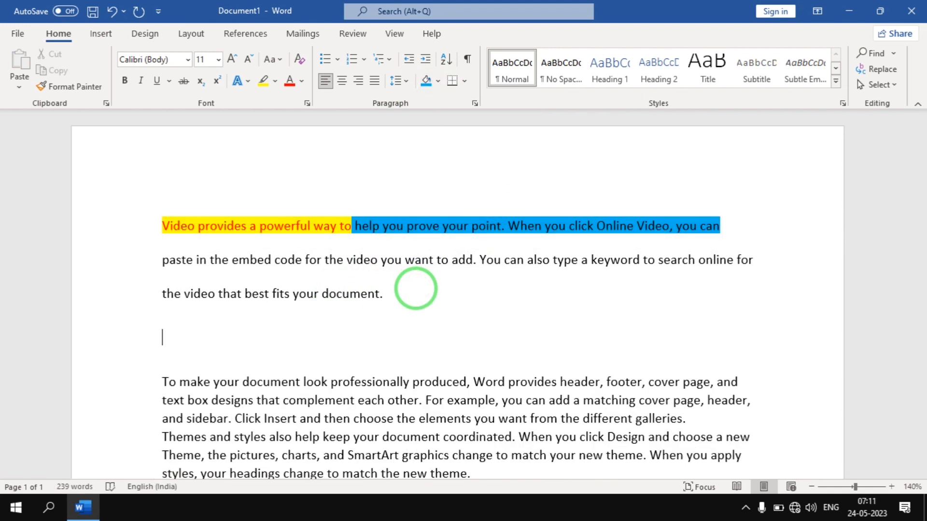
{"action": "type", "text": "niu"}
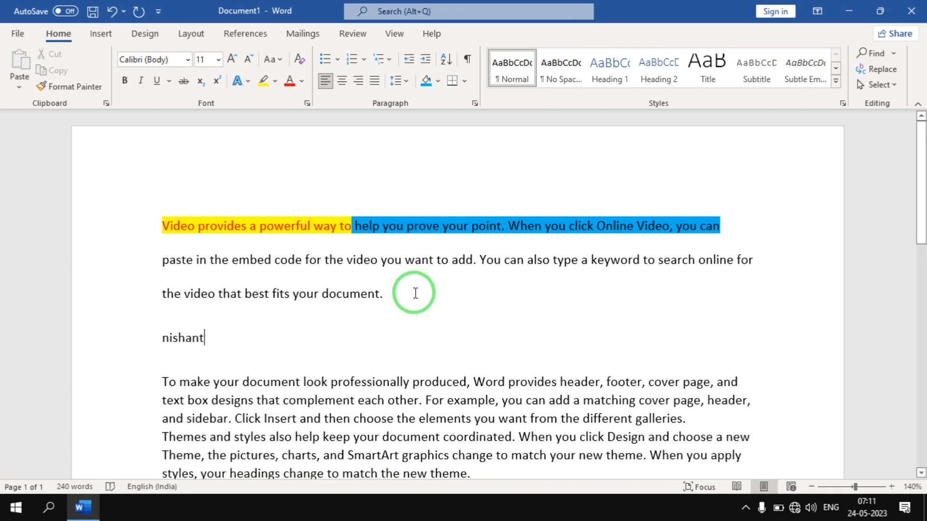
Highlight the name in the new paragraph in yellow and set its font color to red
{"action": "left_click", "coordinate": [130, 362]}
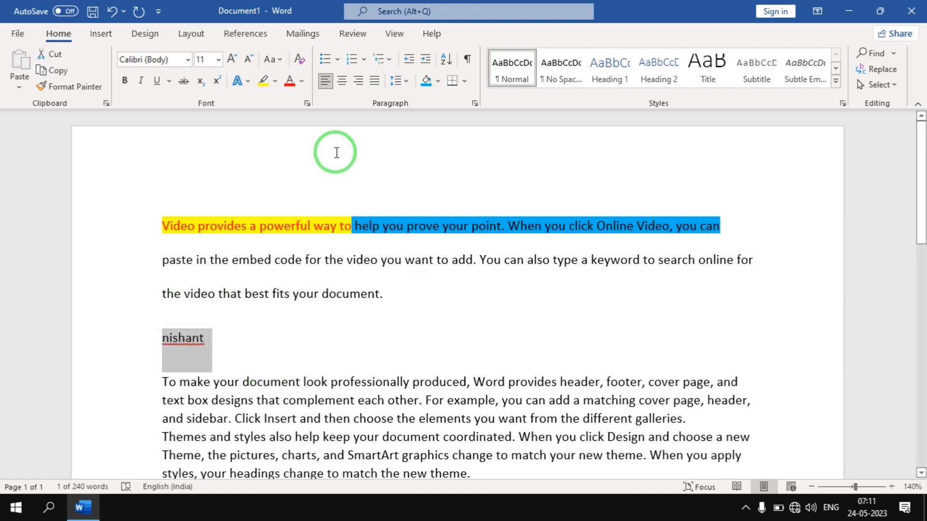
{"action": "left_click", "coordinate": [262, 82]}
{"action": "left_click", "coordinate": [126, 337]}
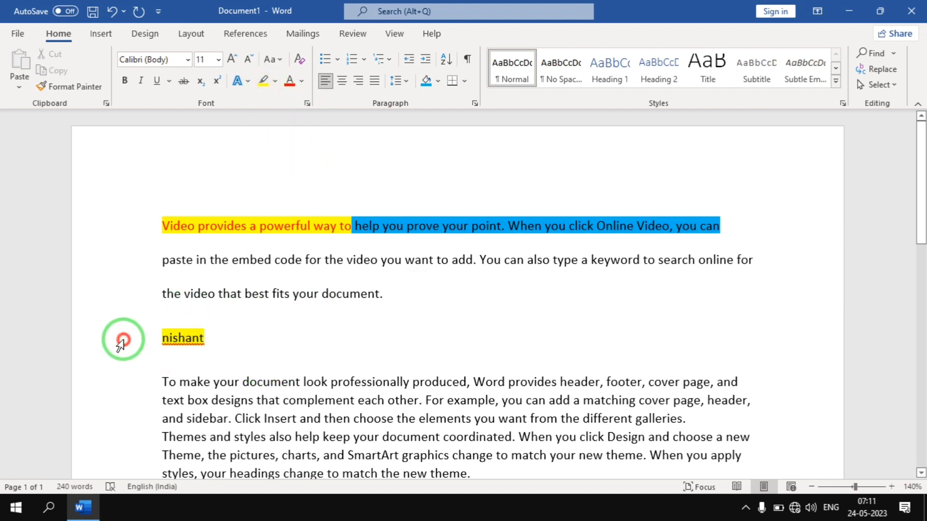
{"action": "left_click", "coordinate": [292, 86]}
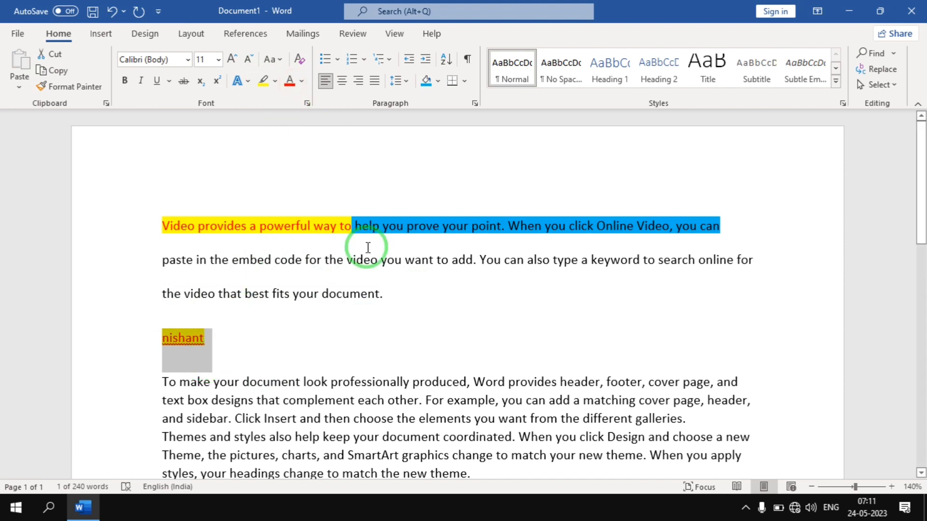
Apply blue-gray theme color shading to the paragraph containing the yellow-highlighted name
{"action": "left_click", "coordinate": [437, 87]}
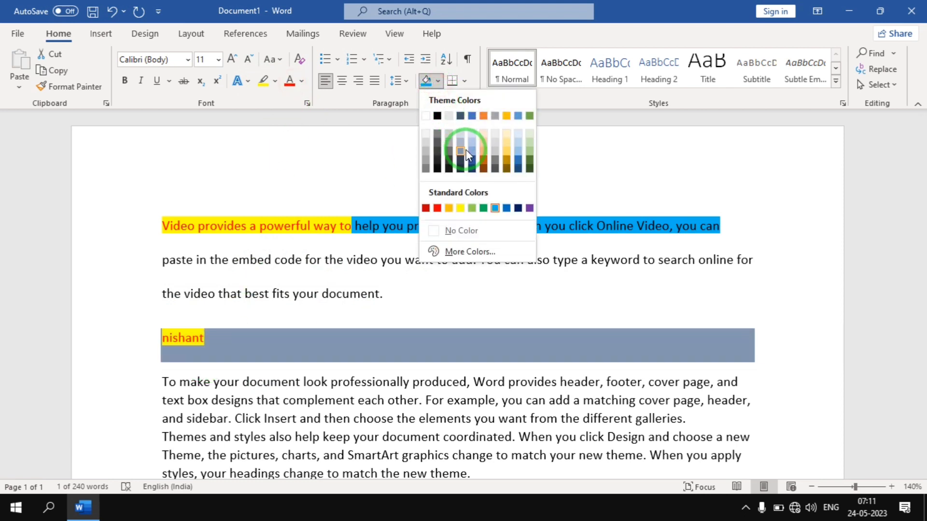
{"action": "left_click", "coordinate": [466, 149]}
{"action": "left_click", "coordinate": [468, 334]}
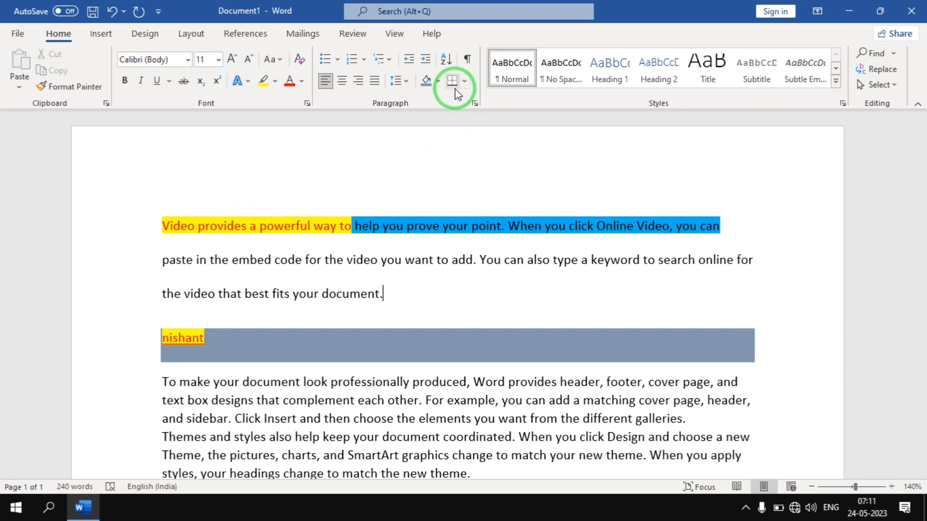
Try All Borders on the three paragraphs from "To make your document" to "plus sign", and remove them again
{"action": "scroll", "coordinate": [440, 262], "scroll_direction": "down", "scroll_amount": 3}
{"action": "left_click_drag", "start_coordinate": [164, 244], "coordinate": [642, 410]}
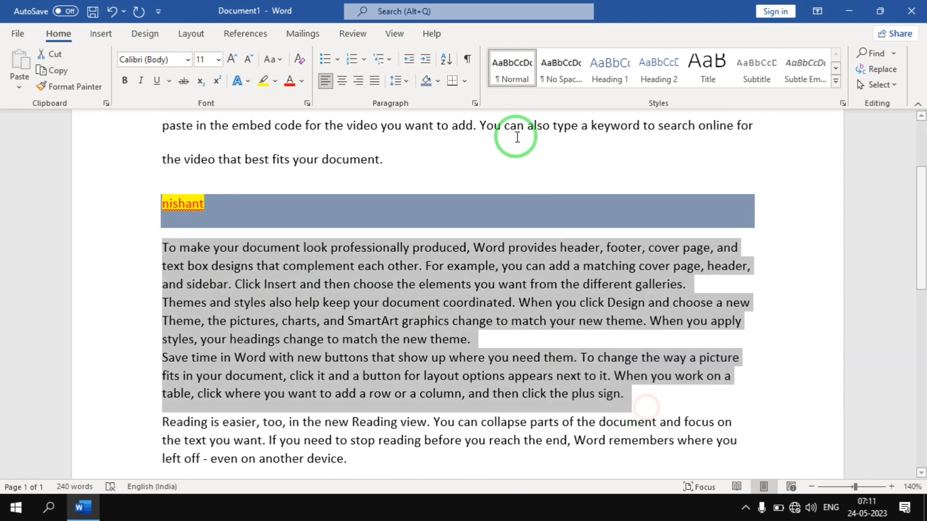
{"action": "left_click", "coordinate": [467, 81]}
{"action": "left_click", "coordinate": [484, 196]}
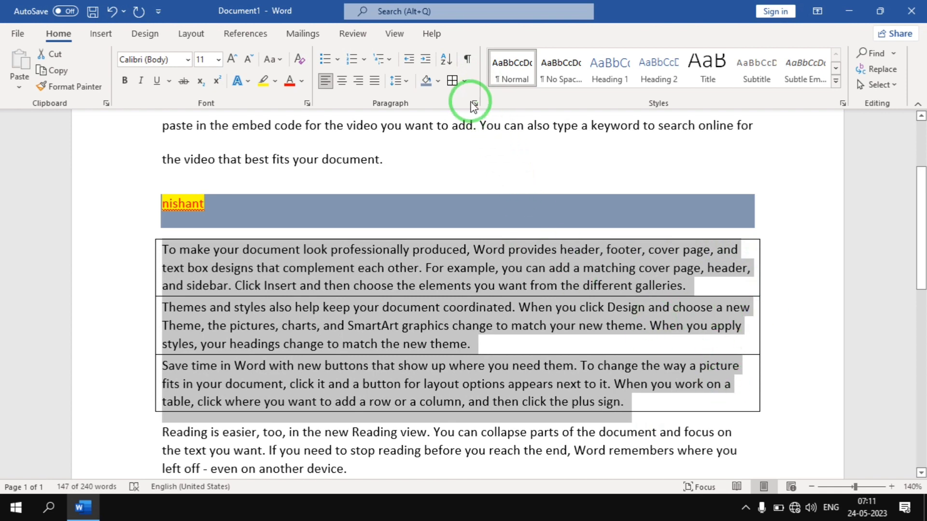
{"action": "left_click", "coordinate": [464, 81]}
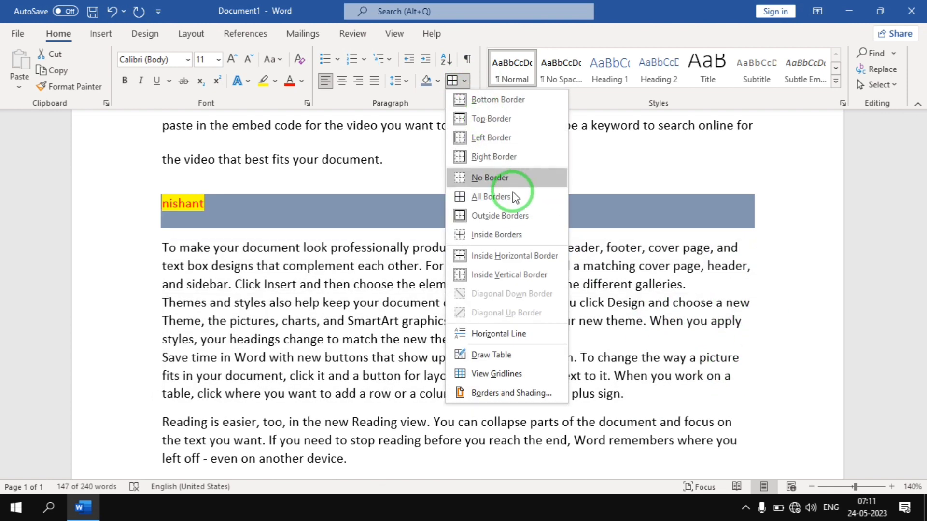
{"action": "left_click", "coordinate": [511, 179]}
Add the bottom, top, left and right borders one by one around the three selected paragraphs
{"action": "left_click", "coordinate": [465, 81]}
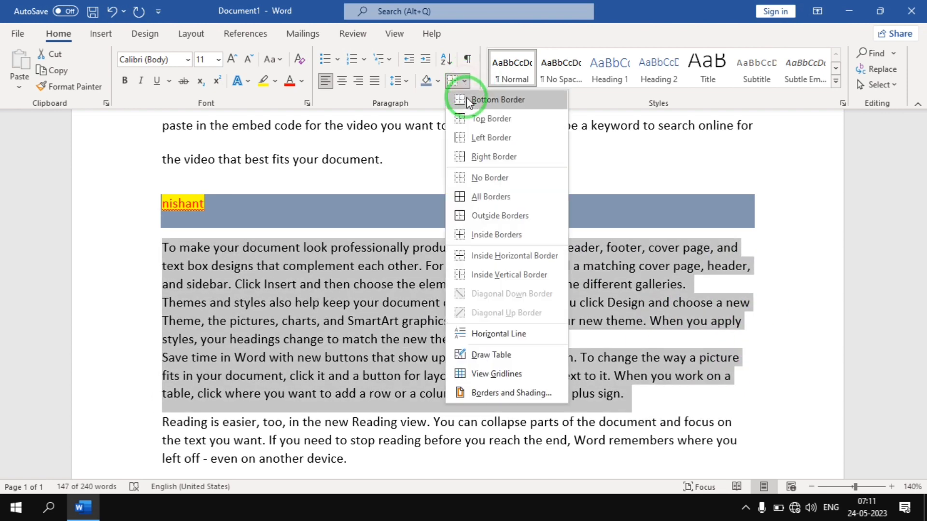
{"action": "left_click", "coordinate": [482, 99]}
{"action": "left_click", "coordinate": [464, 81]}
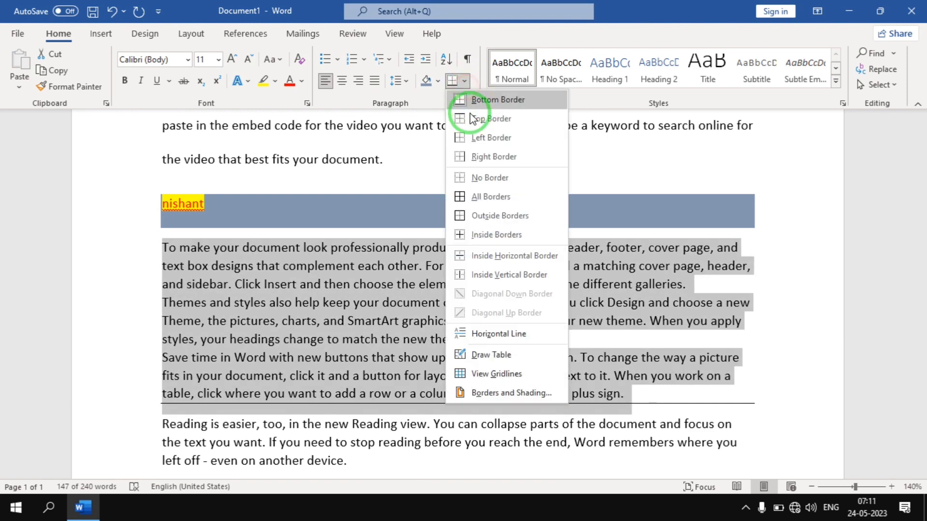
{"action": "left_click", "coordinate": [473, 118]}
{"action": "left_click", "coordinate": [464, 81]}
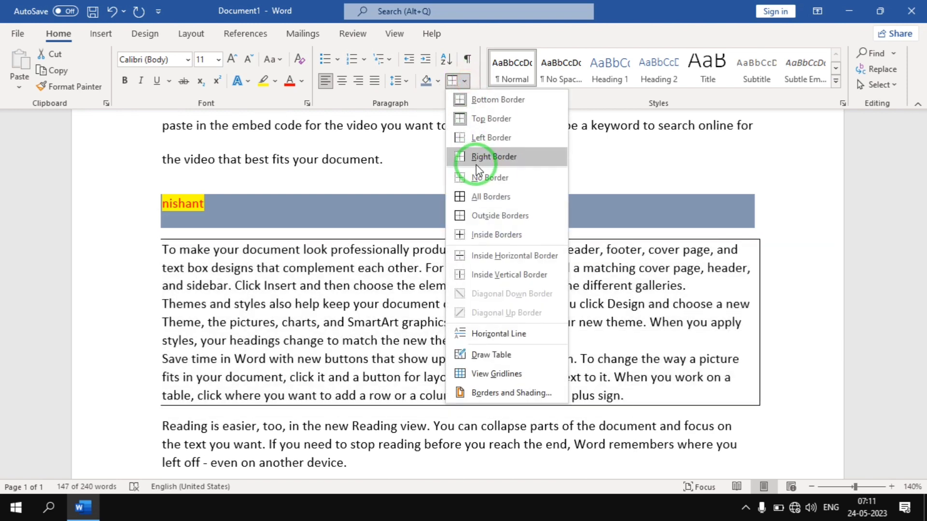
{"action": "left_click", "coordinate": [483, 137]}
{"action": "left_click", "coordinate": [465, 80]}
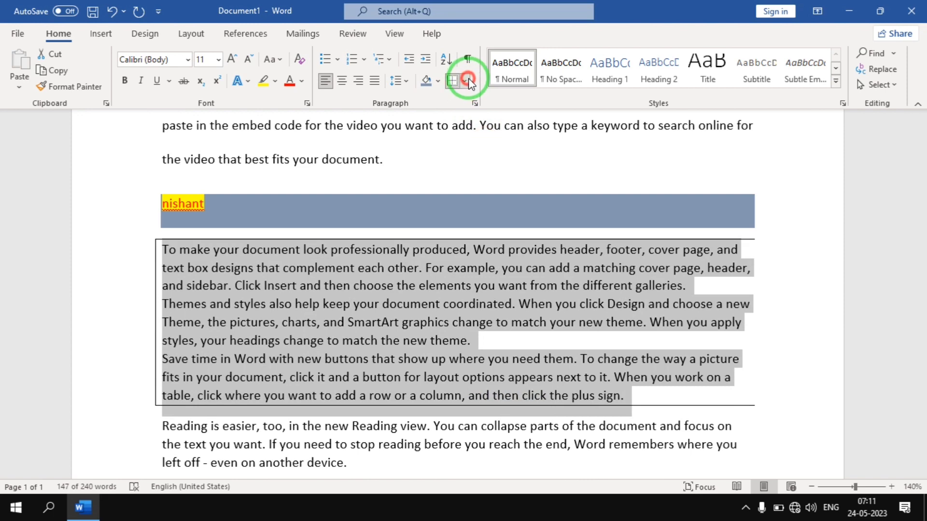
{"action": "left_click", "coordinate": [491, 154]}
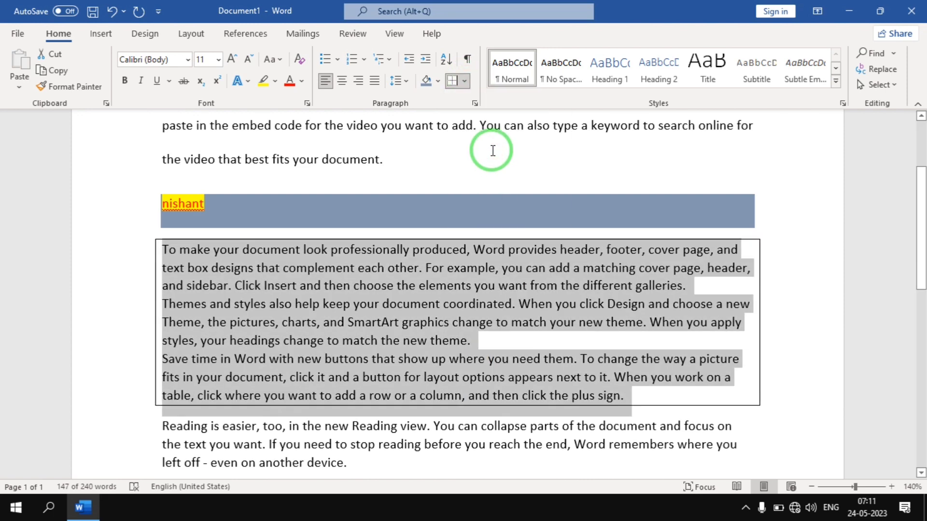
Clear the individually added borders from the three paragraphs and apply Outside Borders instead
{"action": "left_click", "coordinate": [465, 81]}
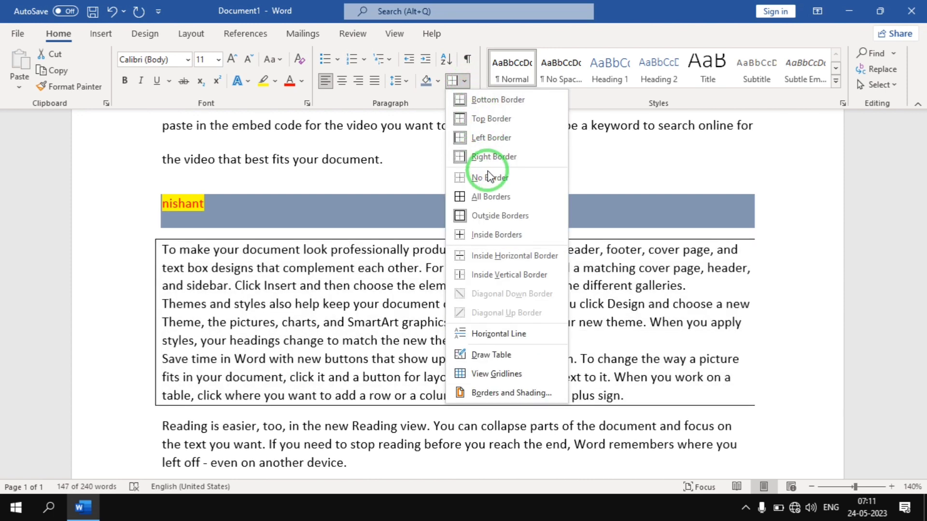
{"action": "left_click", "coordinate": [482, 179]}
{"action": "left_click", "coordinate": [466, 80]}
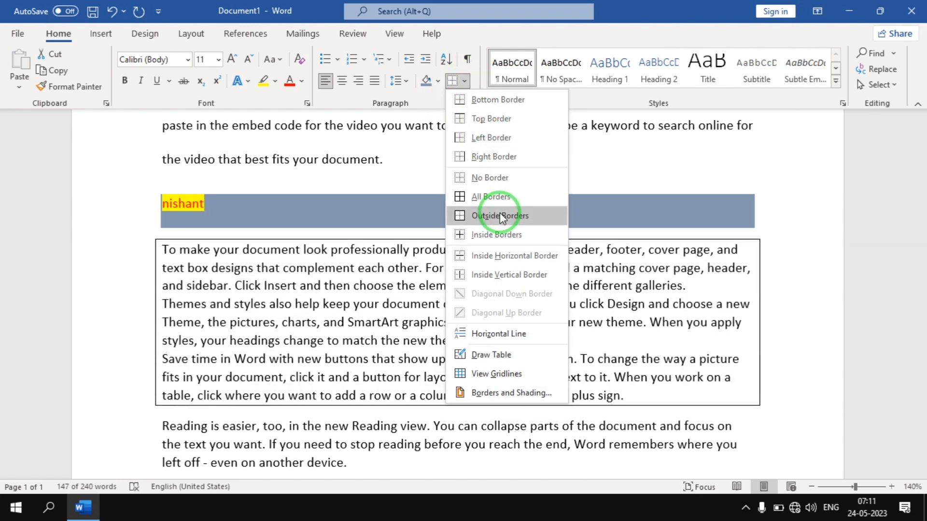
{"action": "left_click", "coordinate": [501, 216]}
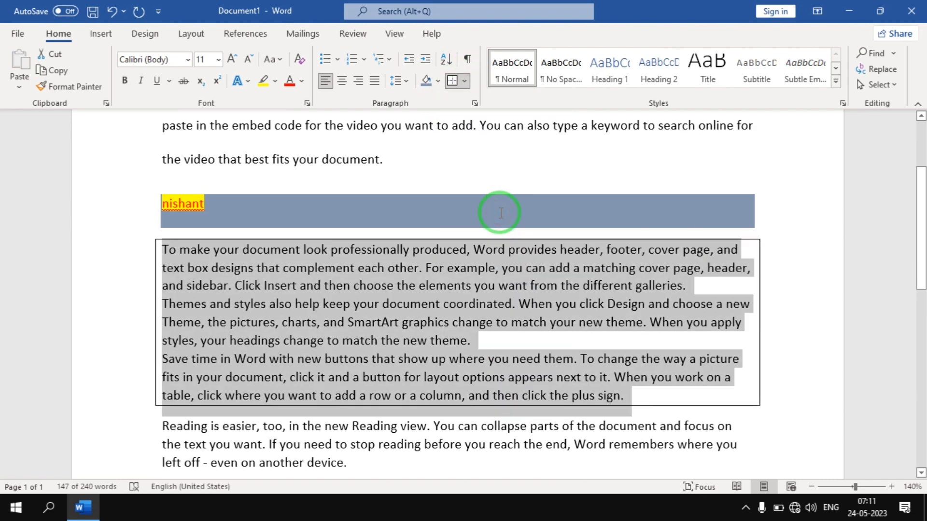
Delete all the text in the document, including the shaded and bordered paragraphs
{"action": "scroll", "coordinate": [389, 203], "scroll_direction": "up", "scroll_amount": 5}
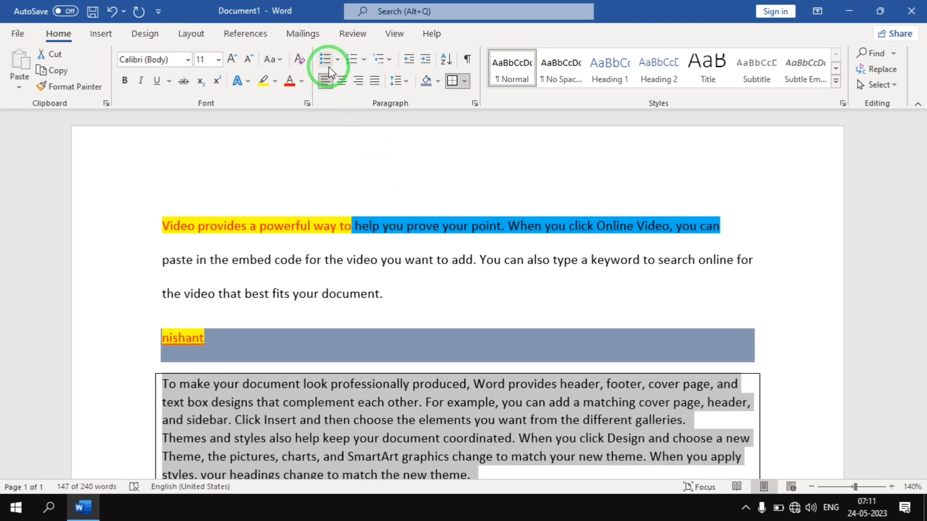
{"action": "left_click", "coordinate": [350, 223], "text": "shift"}
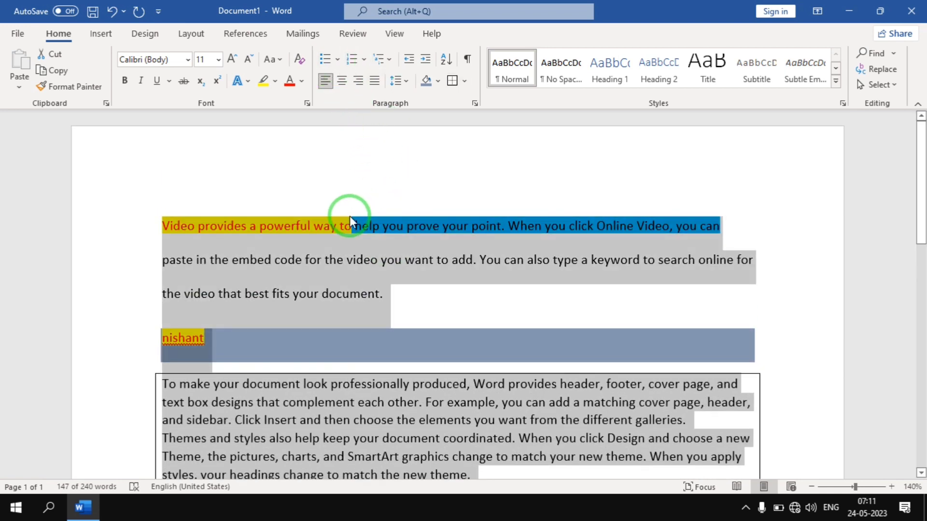
{"action": "key", "text": "ctrl+End"}
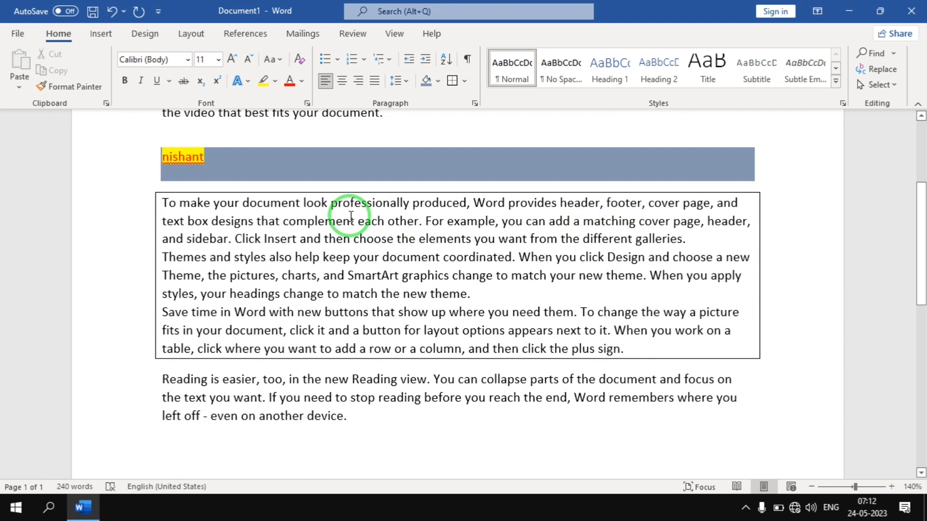
{"action": "scroll", "coordinate": [351, 215], "scroll_direction": "up", "scroll_amount": 7}
{"action": "left_click_drag", "start_coordinate": [129, 258], "coordinate": [286, 319]}
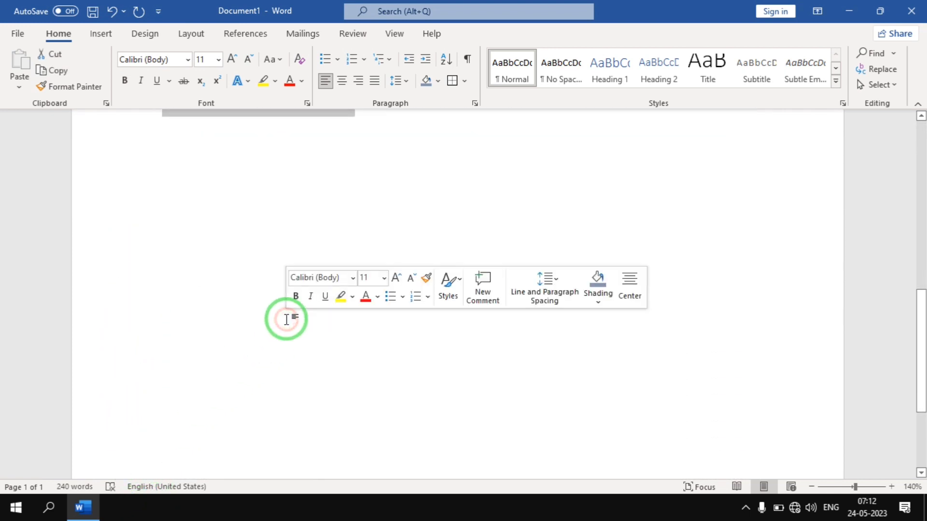
{"action": "key", "text": "Delete"}
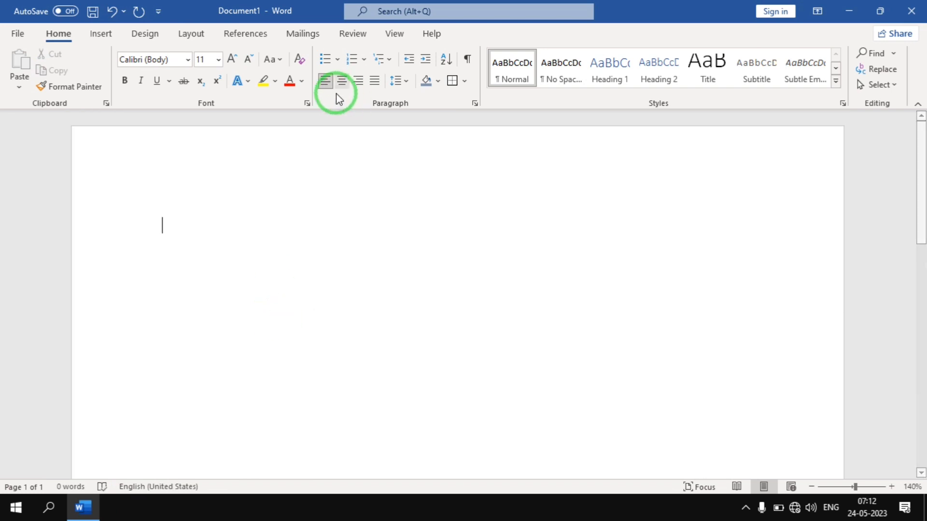
Generate five paragraphs of sample text in the empty document with =rand()
{"action": "type", "text": "=rar"}
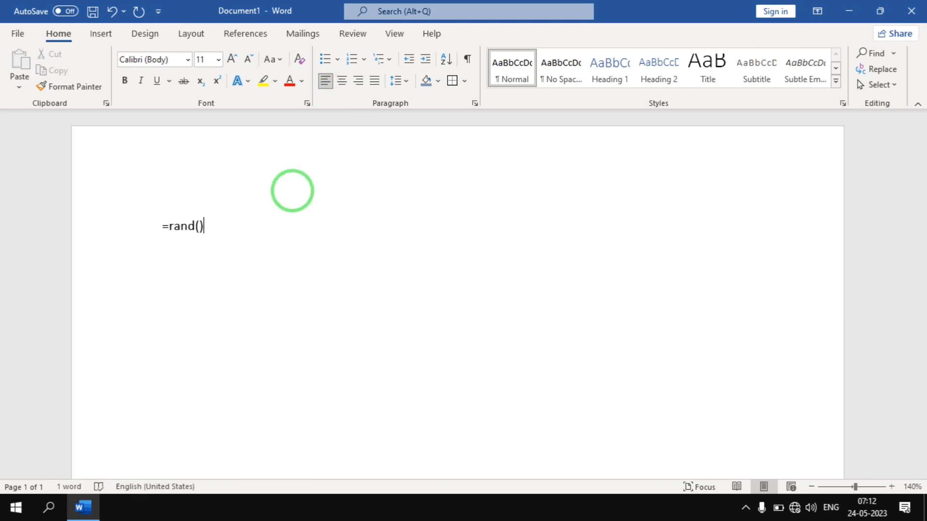
{"action": "type", "text": "d()"}
{"action": "key", "text": "Return"}
{"action": "scroll", "coordinate": [292, 190], "scroll_direction": "up", "scroll_amount": 1}
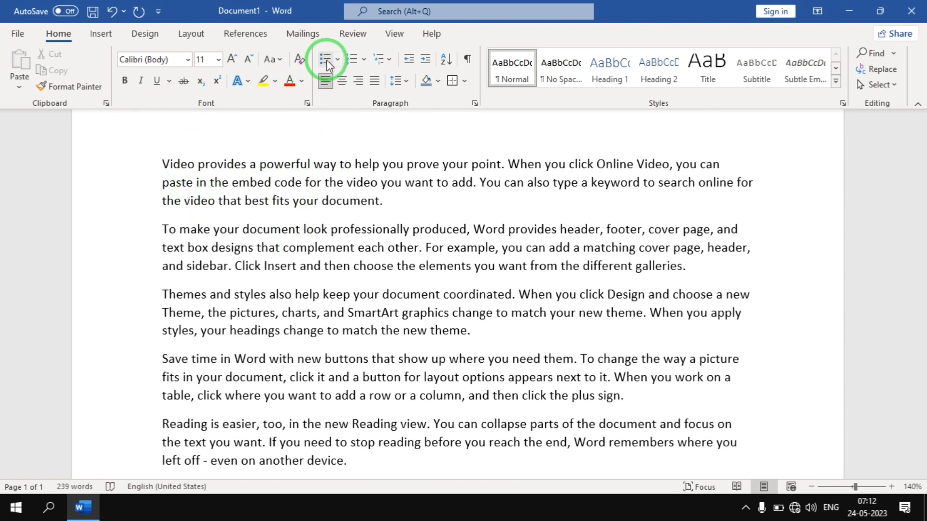
Try arrow-shaped bullets on all five sample paragraphs, and remove the bullets again
{"action": "left_click_drag", "start_coordinate": [145, 163], "coordinate": [212, 420]}
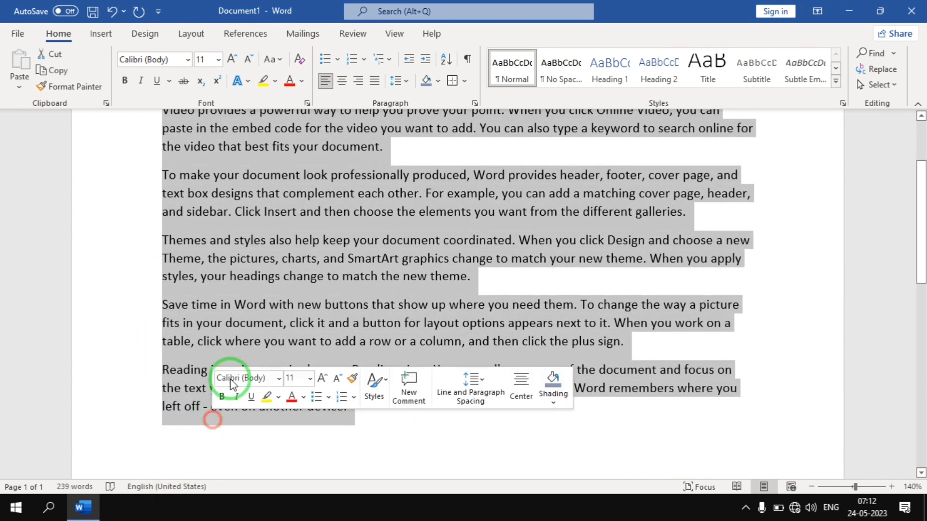
{"action": "left_click", "coordinate": [338, 60]}
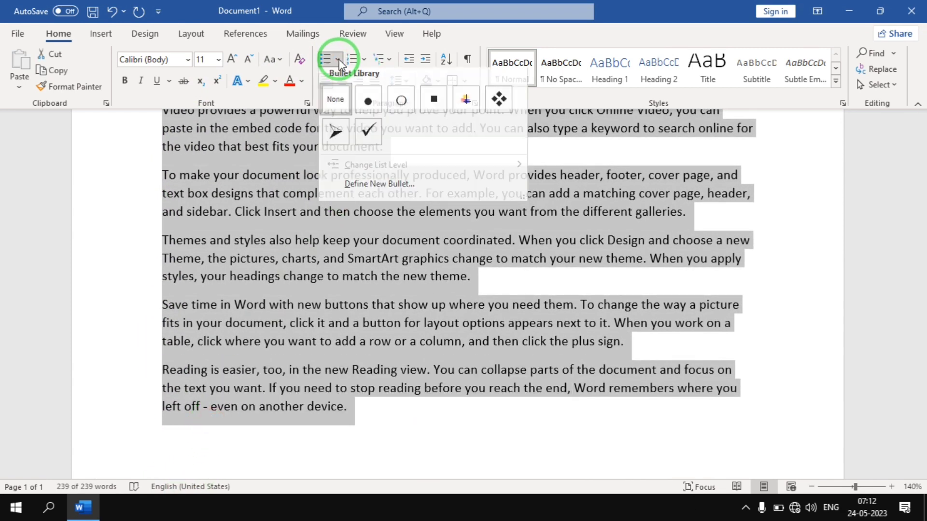
{"action": "left_click", "coordinate": [340, 139]}
{"action": "scroll", "coordinate": [361, 216], "scroll_direction": "up", "scroll_amount": 2}
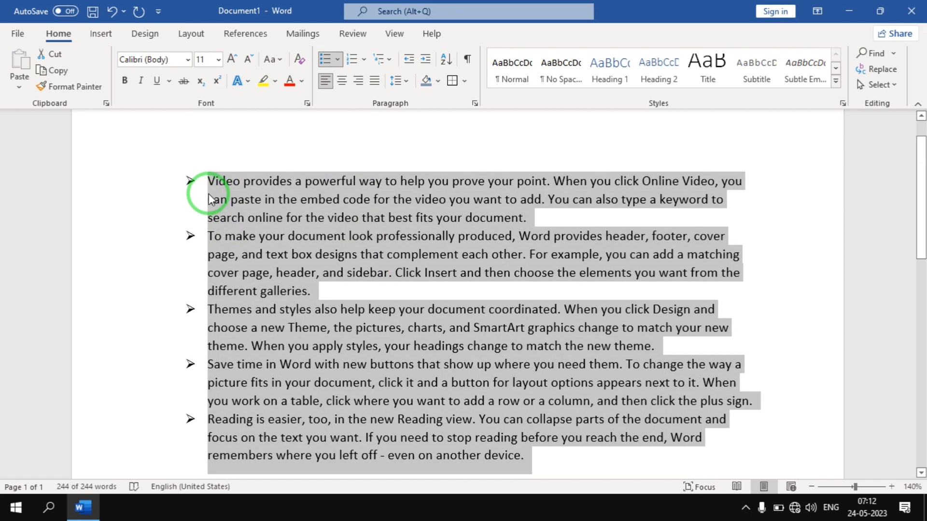
{"action": "left_click", "coordinate": [334, 60]}
{"action": "left_click", "coordinate": [333, 160]}
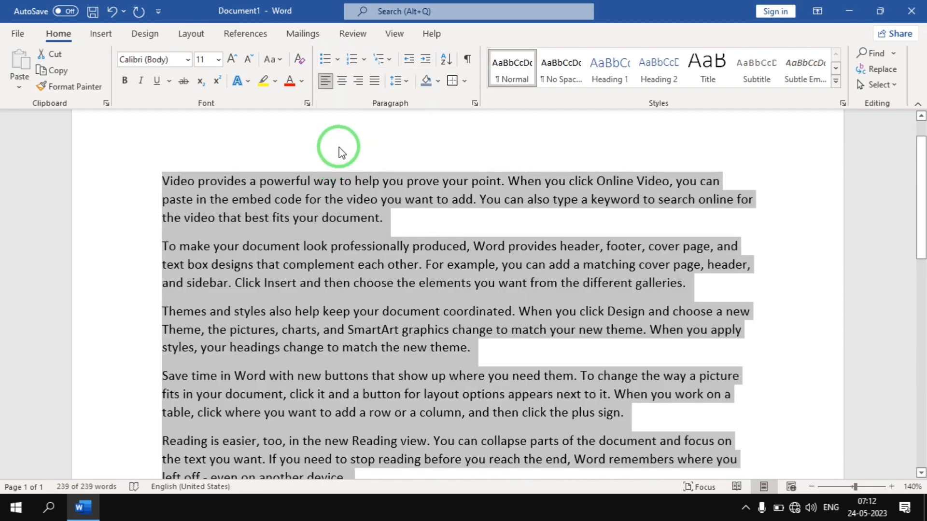
Try lowercase Roman numbering (i., ii., iii.) on all five paragraphs, and set the numbering back to None
{"action": "left_click", "coordinate": [364, 63]}
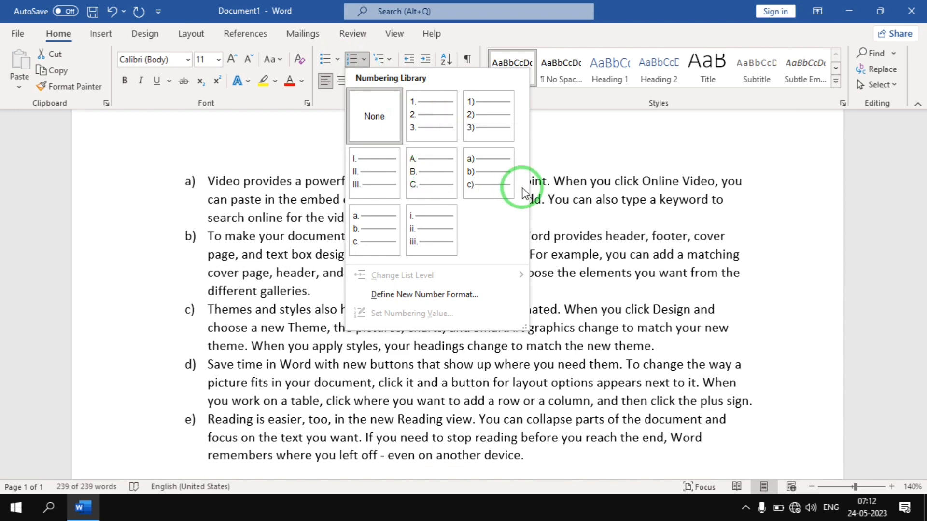
{"action": "left_click", "coordinate": [418, 244]}
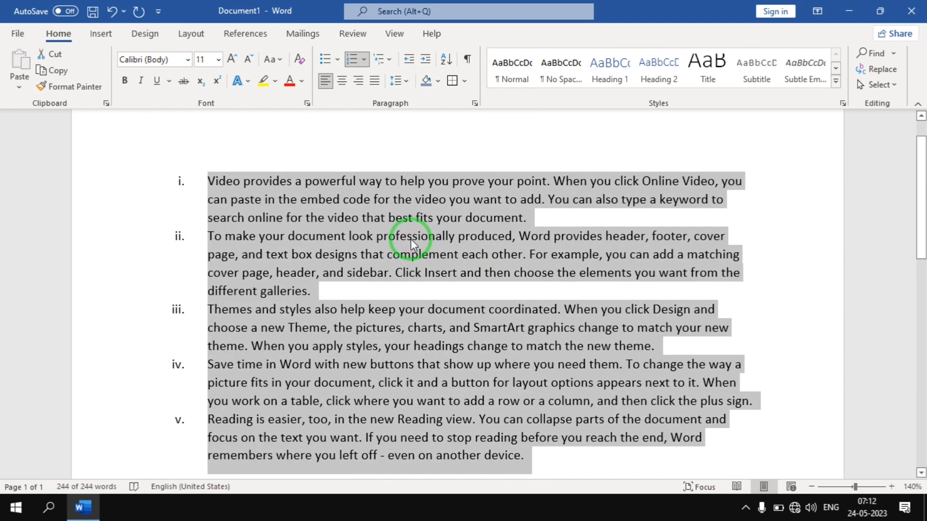
{"action": "left_click", "coordinate": [364, 59]}
{"action": "left_click", "coordinate": [373, 185]}
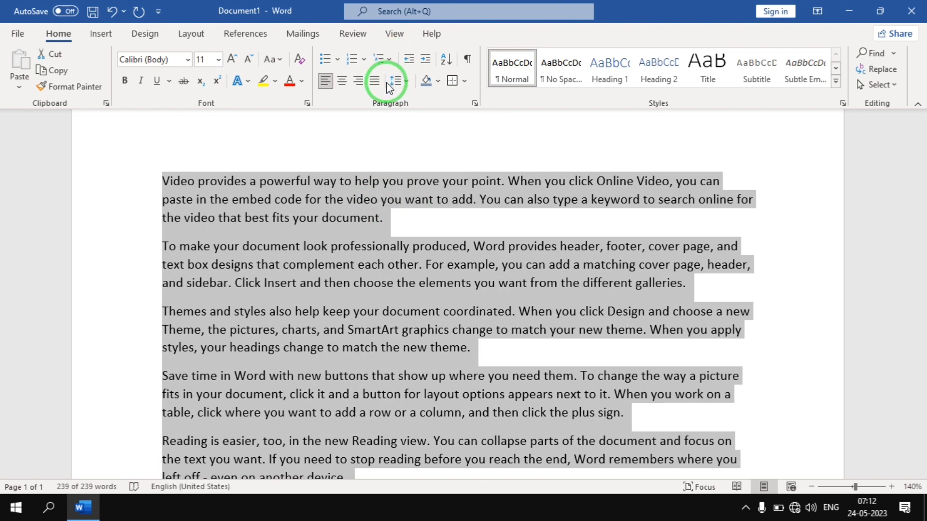
Delete all the sample text and enter the title "Computer" in its place
{"action": "key", "text": "Delete"}
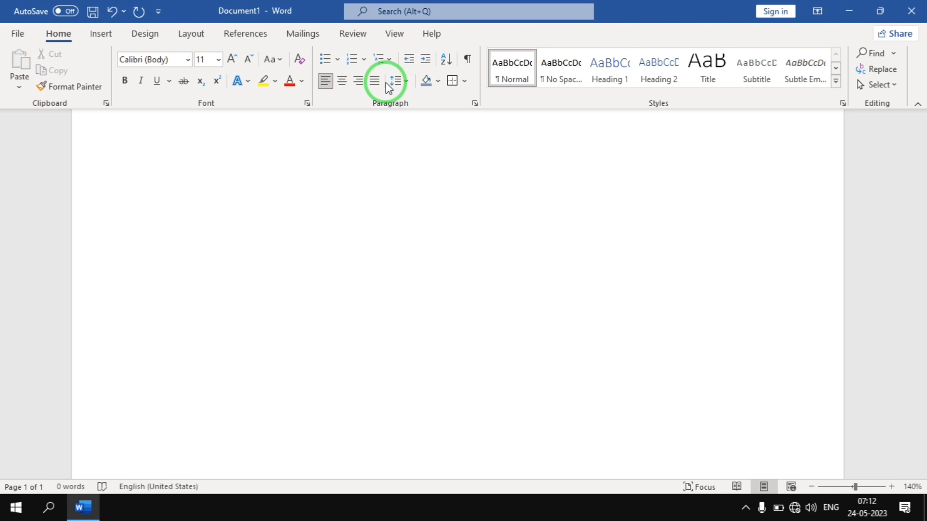
{"action": "type", "text": "Computer"}
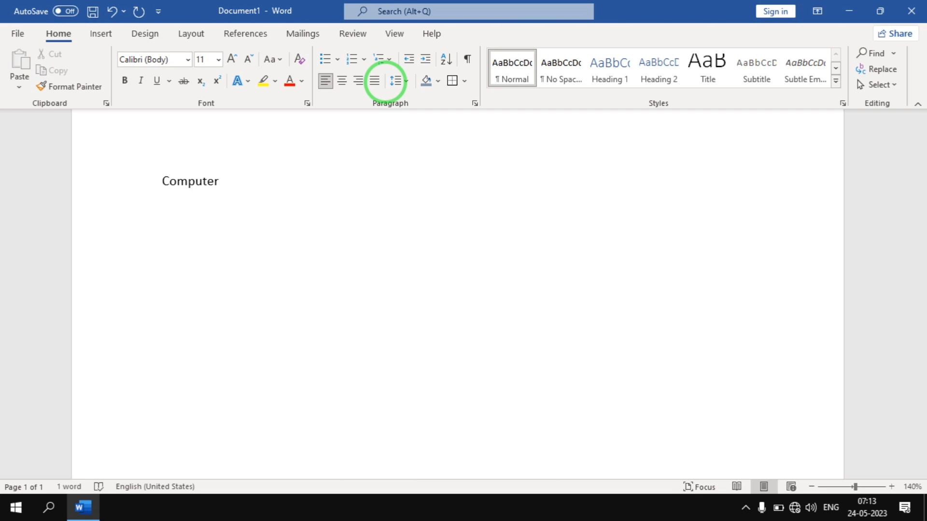
Start a multilevel list in the 1) a) i) format below the title, with "Basic computer" as its first item
{"action": "left_click", "coordinate": [389, 60]}
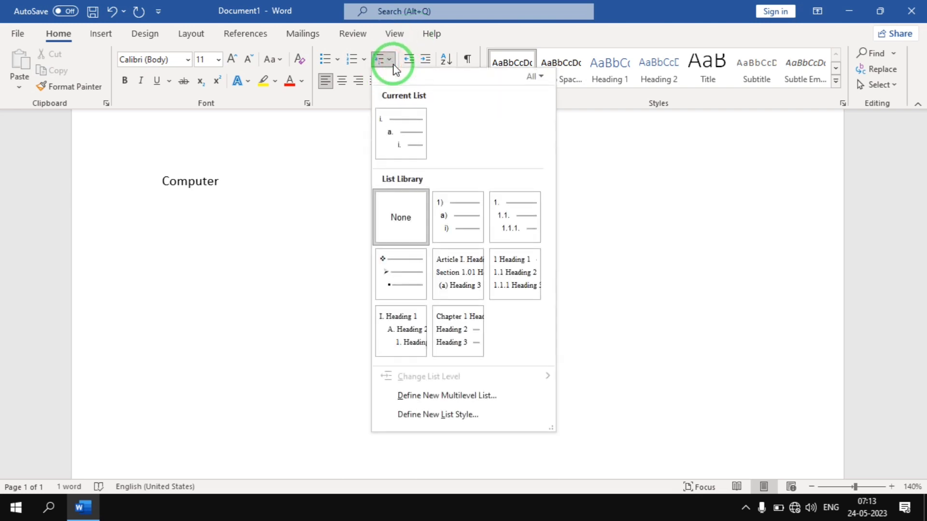
{"action": "left_click", "coordinate": [443, 235]}
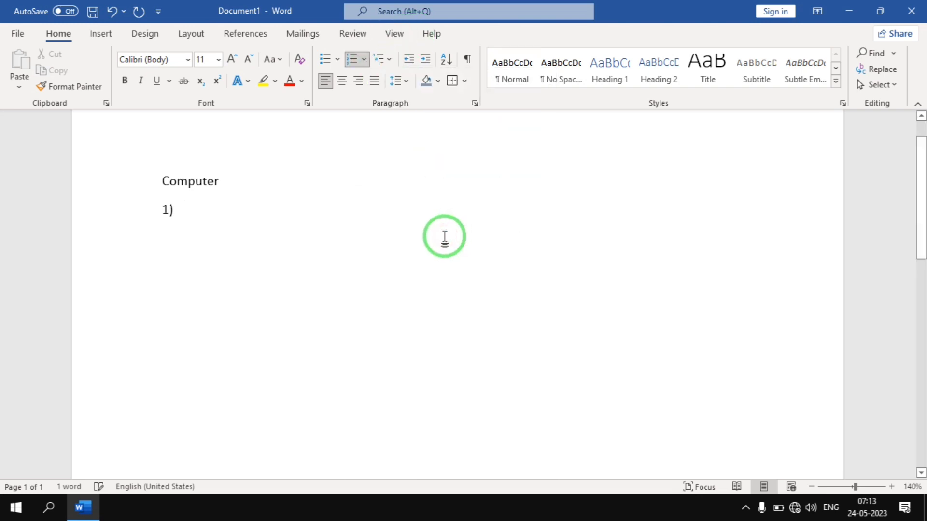
{"action": "type", "text": "Basi"}
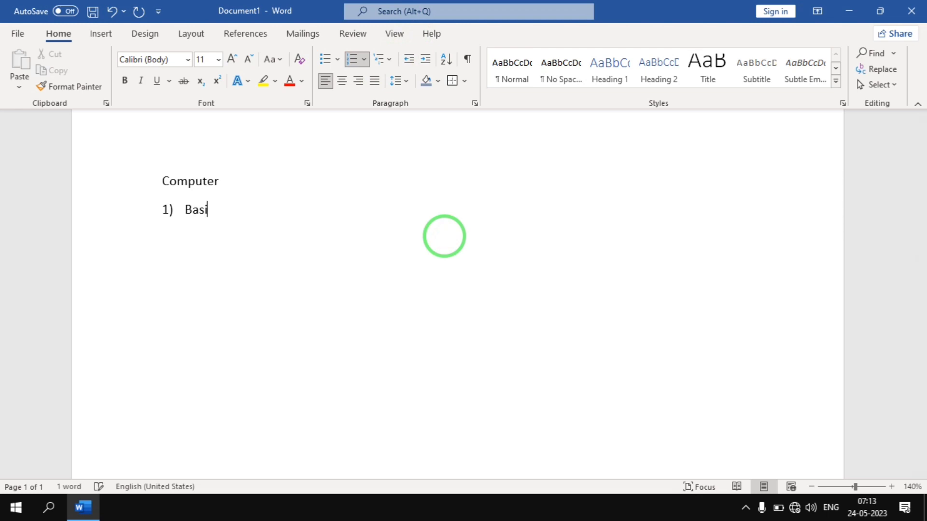
{"action": "type", "text": "c computer"}
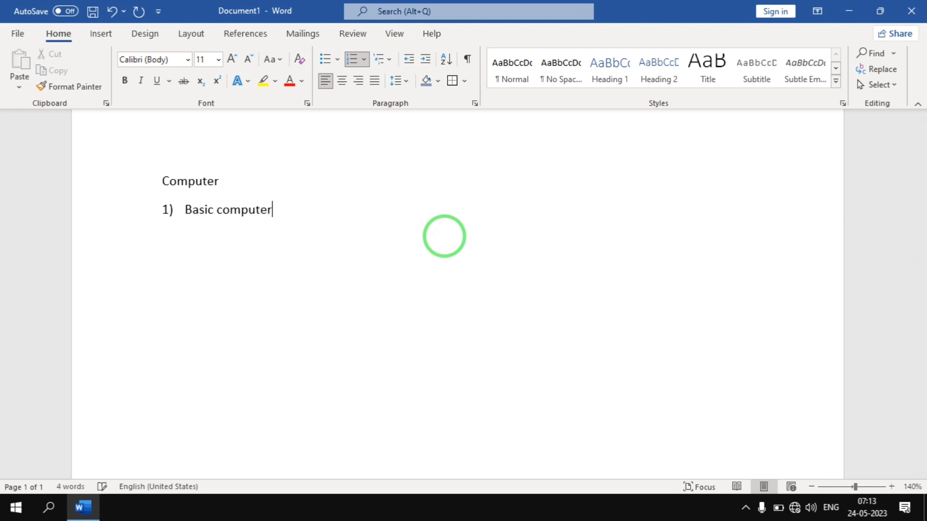
Add the second-level items "Ms word" and "Ms excel" under "Basic computer"
{"action": "key", "text": "Return"}
{"action": "key", "text": "Tab"}
{"action": "type", "text": "ms word"}
{"action": "key", "text": "Return"}
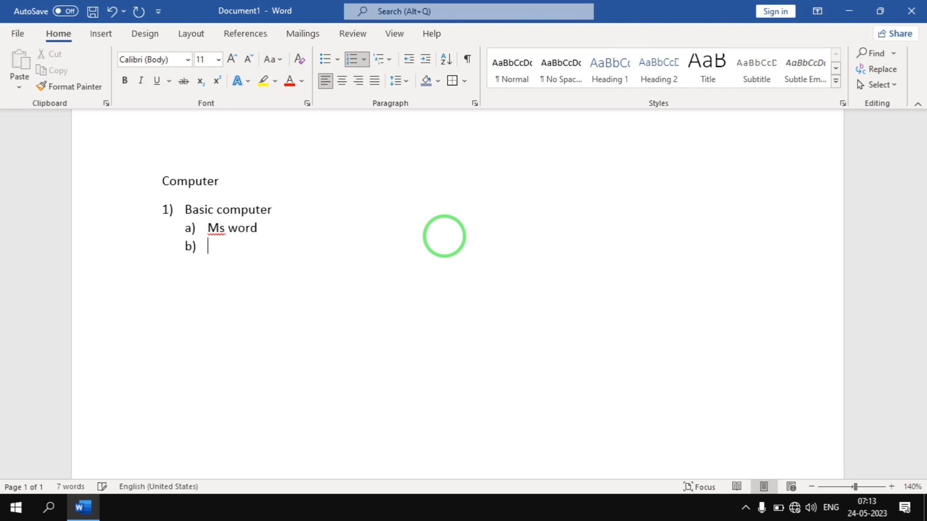
{"action": "type", "text": "ms excel"}
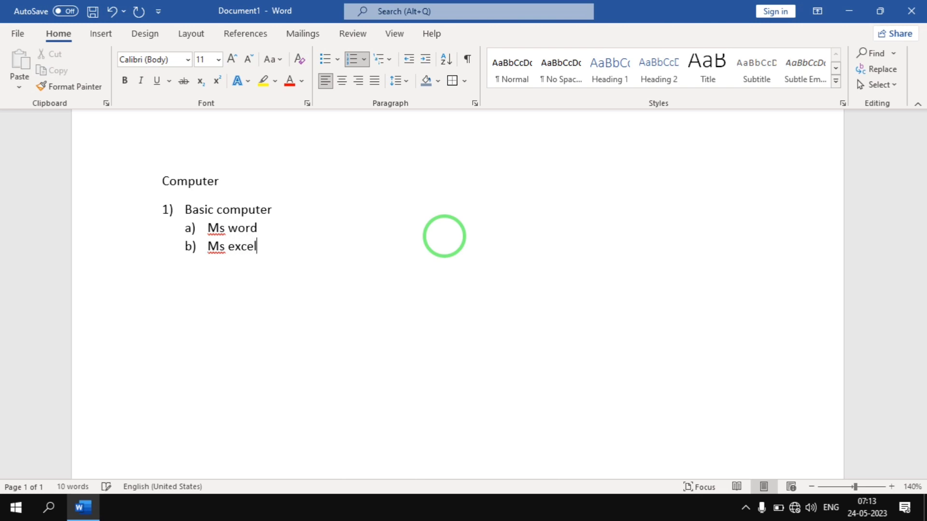
Add "Ms powerpoint" as the third second-level item and start another item below it
{"action": "key", "text": "Return"}
{"action": "type", "text": "ms power"}
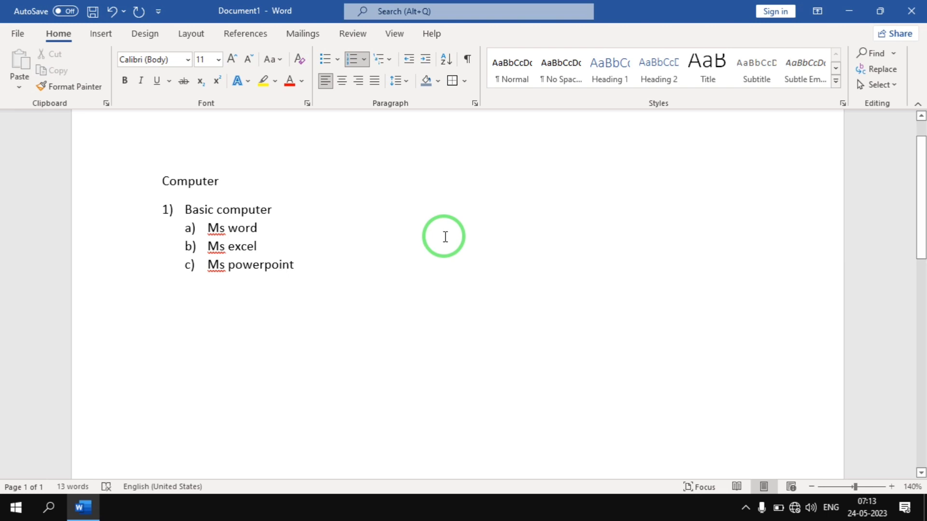
{"action": "key", "text": "Return"}
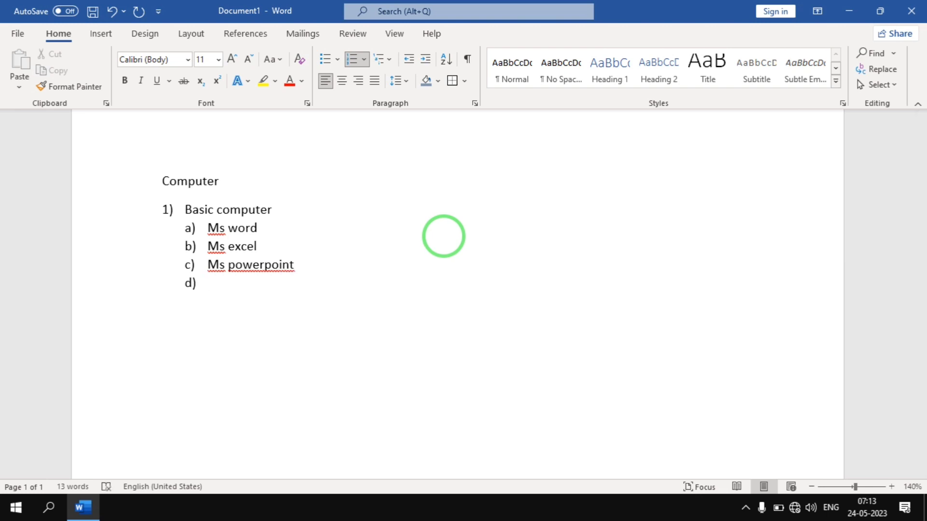
Shift the empty list item repeatedly to deeper and shallower levels, and end the list with an unnumbered line
{"action": "key", "text": "shift+Tab"}
{"action": "key", "text": "Tab"}
{"action": "key", "text": "Tab"}
{"action": "key", "text": "Tab"}
{"action": "key", "text": "Tab"}
{"action": "key", "text": "Tab"}
{"action": "key", "text": "shift+Tab"}
{"action": "key", "text": "shift+Tab"}
{"action": "key", "text": "shift+Tab"}
{"action": "key", "text": "shift+Tab"}
{"action": "key", "text": "shift+Tab"}
{"action": "key", "text": "BackSpace"}
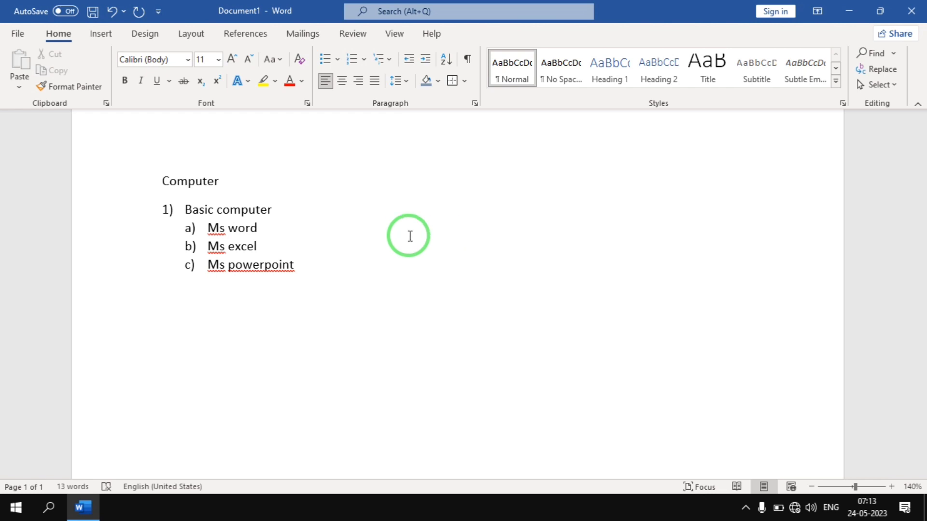
Set the multilevel list under "Computer" to None and clear all formatting from its paragraphs
{"action": "left_click_drag", "start_coordinate": [108, 184], "coordinate": [132, 289]}
{"action": "left_click", "coordinate": [141, 304]}
{"action": "left_click_drag", "start_coordinate": [122, 220], "coordinate": [139, 265]}
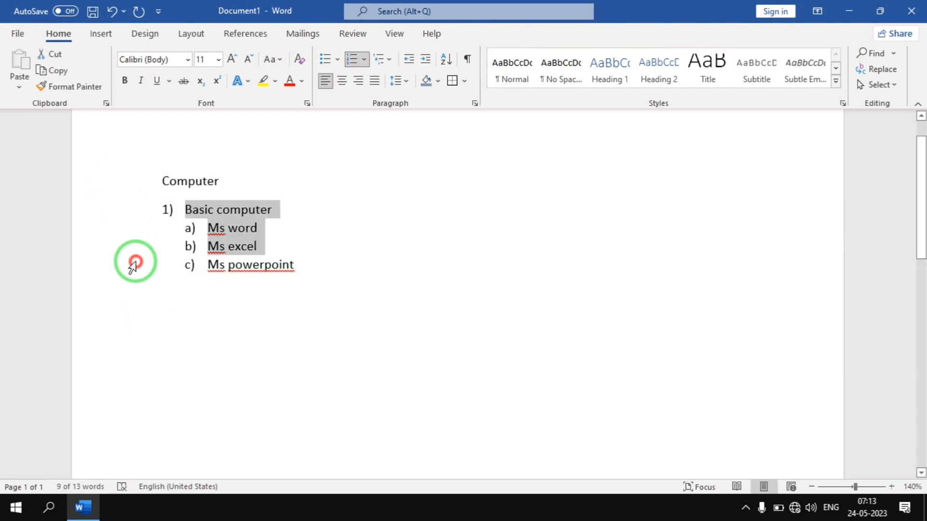
{"action": "left_click", "coordinate": [389, 64]}
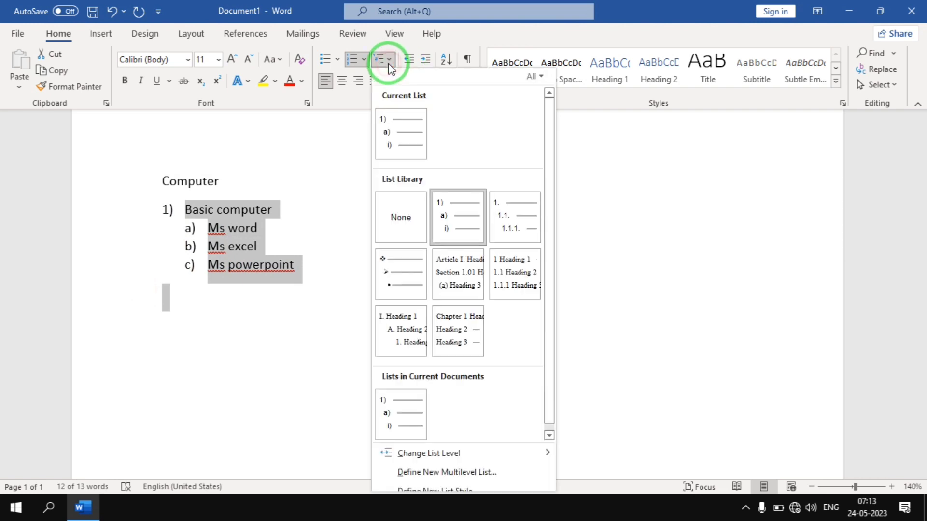
{"action": "left_click", "coordinate": [399, 203]}
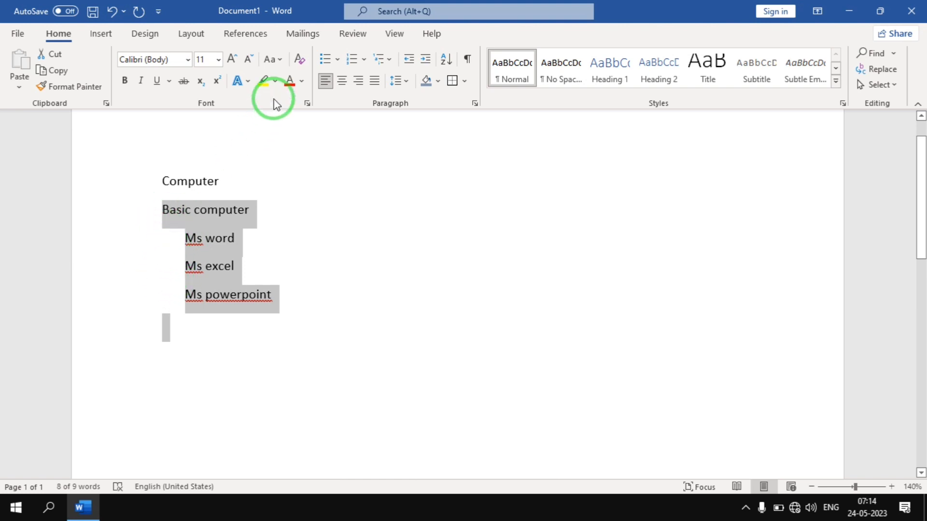
{"action": "left_click", "coordinate": [300, 61]}
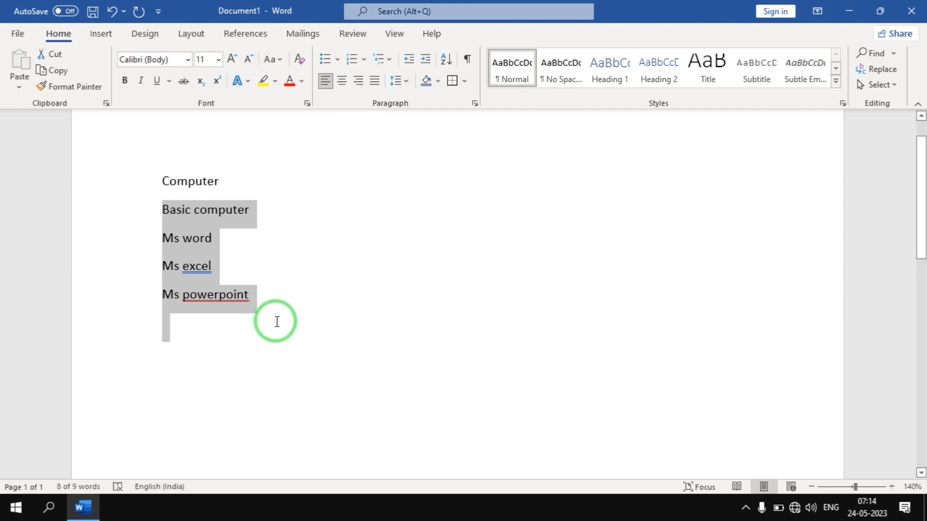
Replace all the text with sample paragraphs generated by =rand()
{"action": "left_click", "coordinate": [374, 275]}
{"action": "left_click_drag", "start_coordinate": [139, 183], "coordinate": [165, 316]}
{"action": "key", "text": "Delete"}
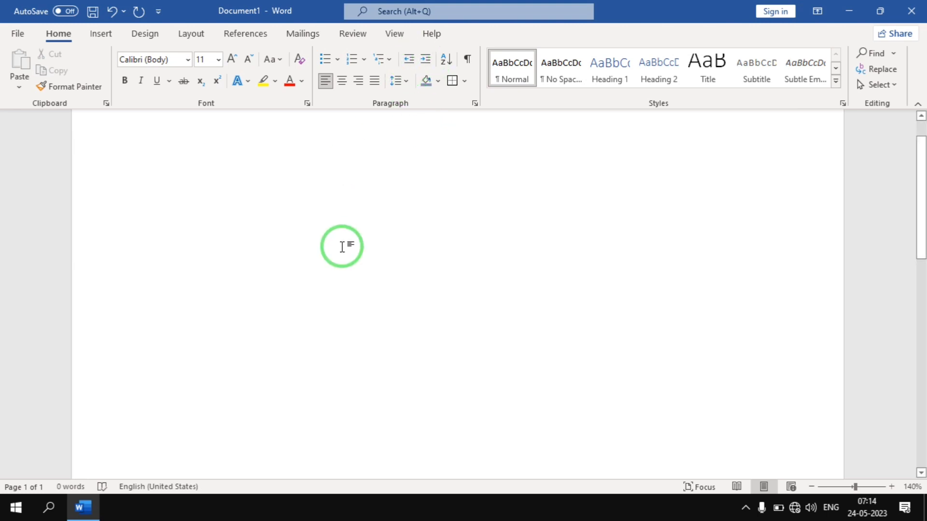
{"action": "type", "text": "=rand"}
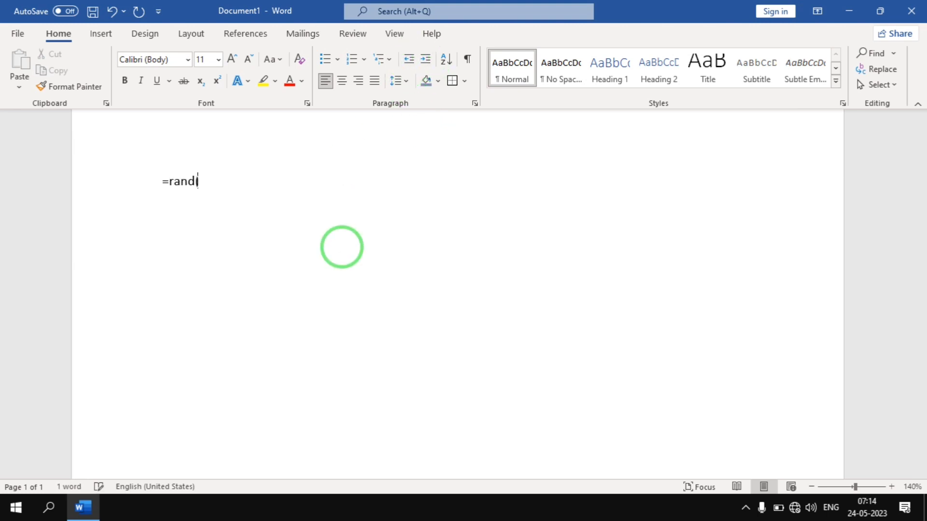
{"action": "type", "text": "()"}
{"action": "key", "text": "Return"}
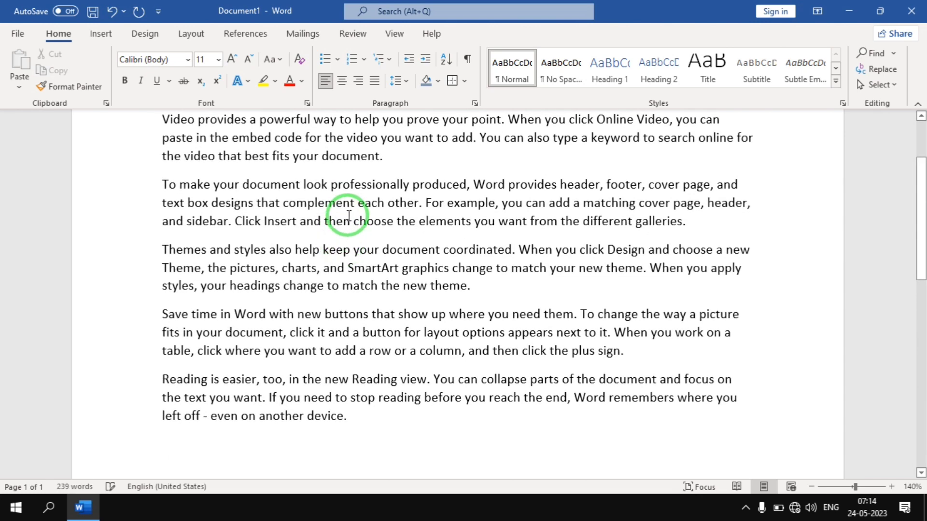
Try increasing the second paragraph's left indent by six levels, and decrease it back to the margin
{"action": "scroll", "coordinate": [331, 265], "scroll_direction": "up", "scroll_amount": 1}
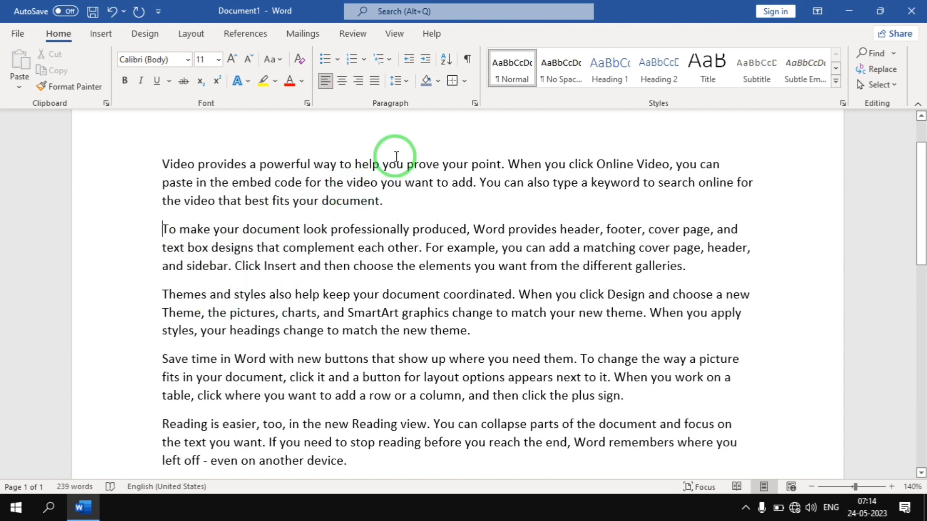
{"action": "left_click", "coordinate": [427, 59]}
{"action": "left_click", "coordinate": [428, 60]}
{"action": "left_click", "coordinate": [427, 60]}
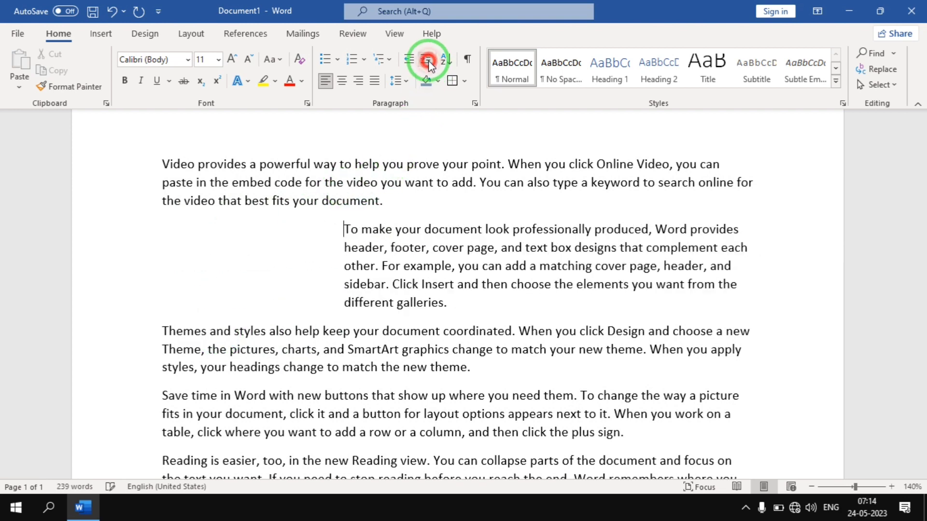
{"action": "left_click", "coordinate": [427, 60]}
{"action": "left_click", "coordinate": [427, 60]}
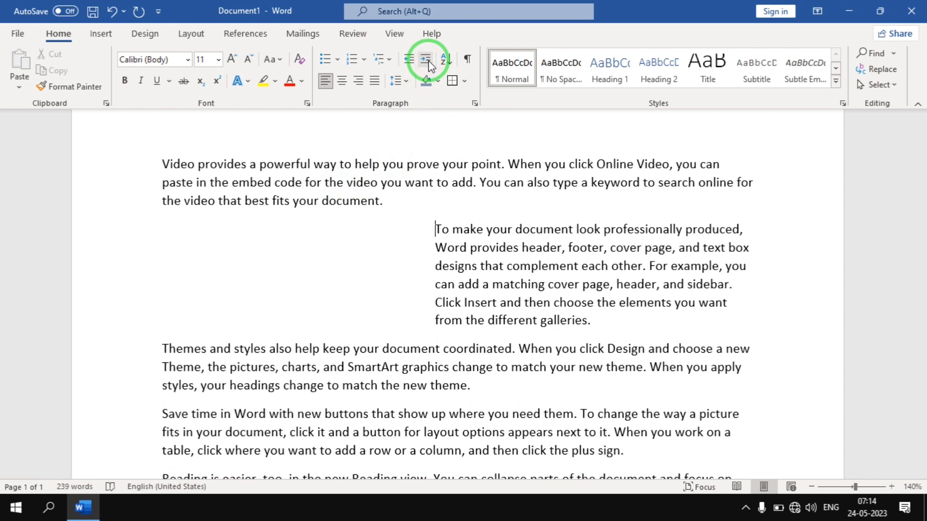
{"action": "left_click", "coordinate": [407, 60]}
{"action": "left_click", "coordinate": [406, 60]}
{"action": "left_click", "coordinate": [406, 59]}
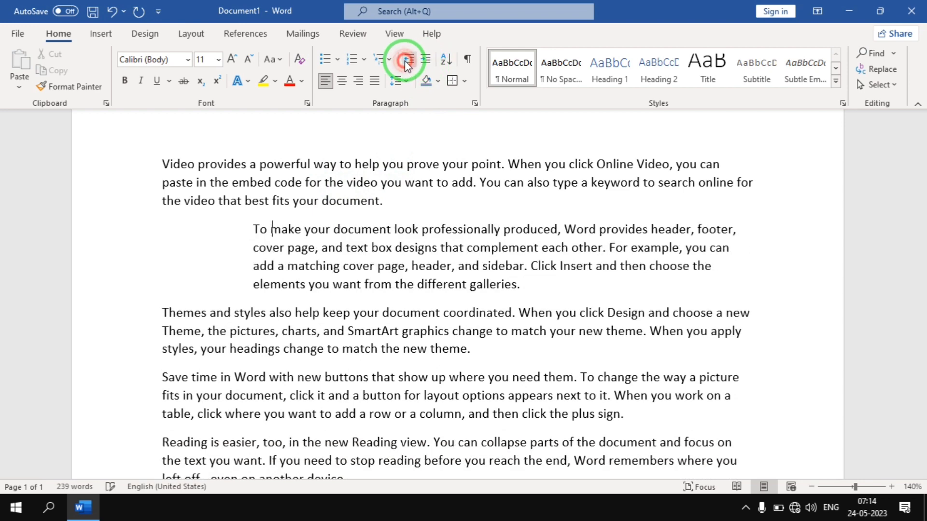
{"action": "left_click", "coordinate": [407, 60]}
{"action": "left_click", "coordinate": [404, 60]}
Repeat the six-level indent increase on the second paragraph and reverse it again
{"action": "left_click", "coordinate": [427, 59]}
{"action": "left_click", "coordinate": [426, 60]}
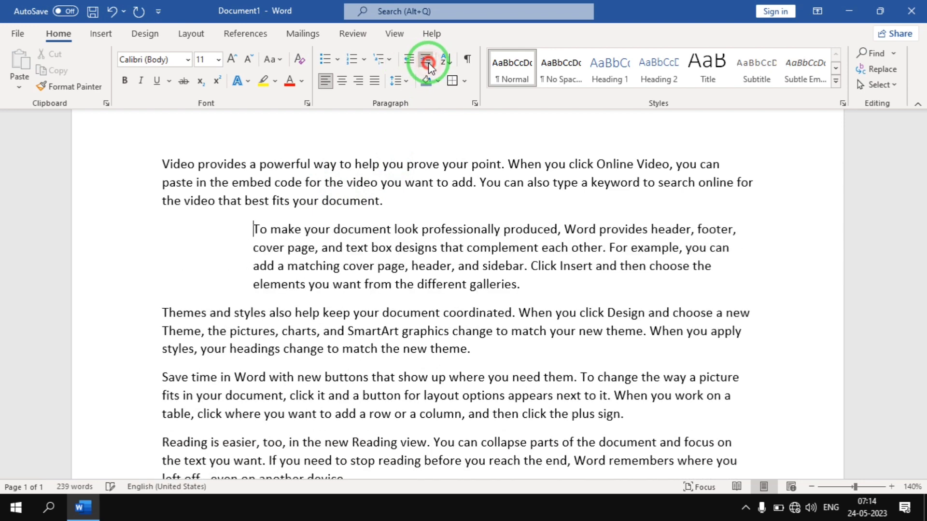
{"action": "left_click", "coordinate": [427, 61]}
{"action": "left_click", "coordinate": [427, 61]}
{"action": "left_click", "coordinate": [428, 60]}
{"action": "left_click", "coordinate": [427, 61]}
{"action": "left_click", "coordinate": [413, 60]}
{"action": "left_click", "coordinate": [413, 60]}
{"action": "left_click", "coordinate": [413, 60]}
{"action": "left_click", "coordinate": [413, 60]}
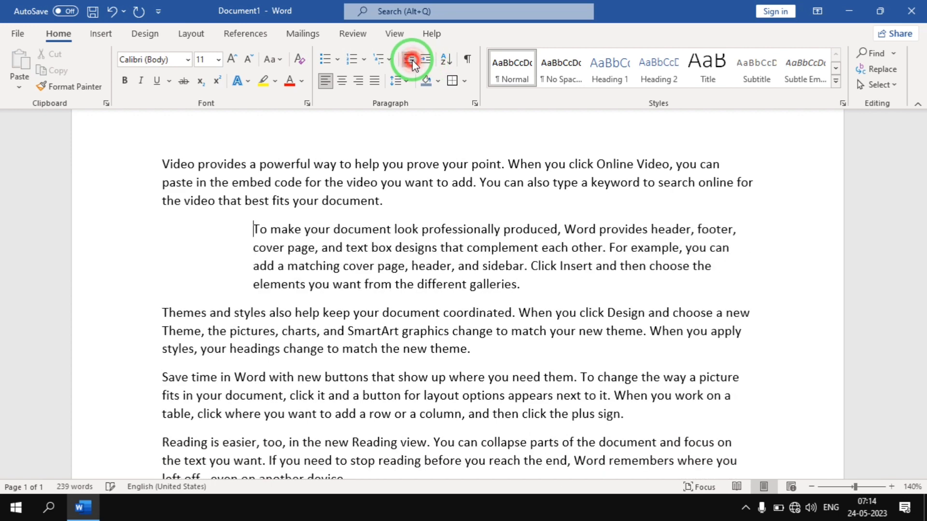
{"action": "left_click", "coordinate": [412, 60]}
{"action": "left_click", "coordinate": [413, 60]}
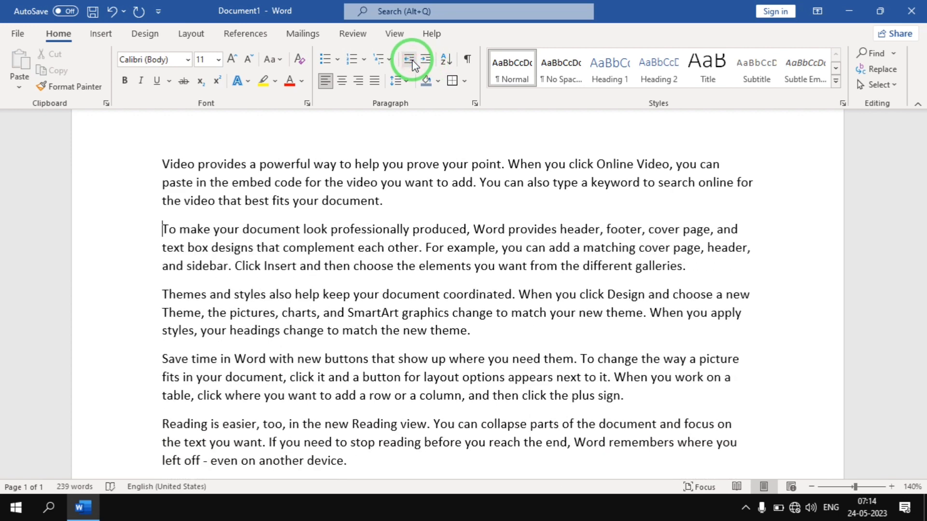
Try a first-line indent plus five left-indent levels on the second paragraph, and remove them all
{"action": "key", "text": "Tab"}
{"action": "key", "text": "Tab"}
{"action": "key", "text": "Tab"}
{"action": "key", "text": "Tab"}
{"action": "key", "text": "Tab"}
{"action": "key", "text": "Tab"}
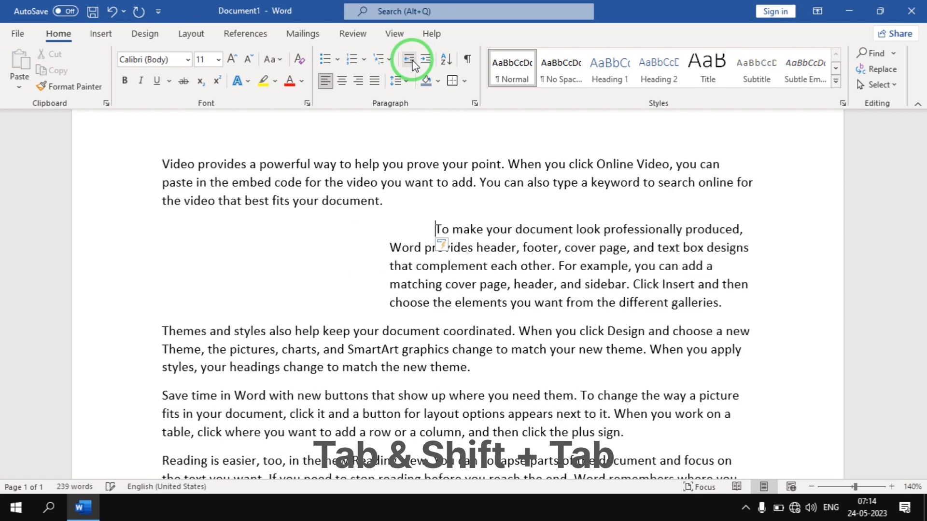
{"action": "key", "text": "shift+Tab"}
{"action": "key", "text": "shift+Tab"}
{"action": "key", "text": "shift+Tab"}
{"action": "key", "text": "shift+Tab"}
{"action": "key", "text": "shift+Tab"}
{"action": "key", "text": "shift+Tab"}
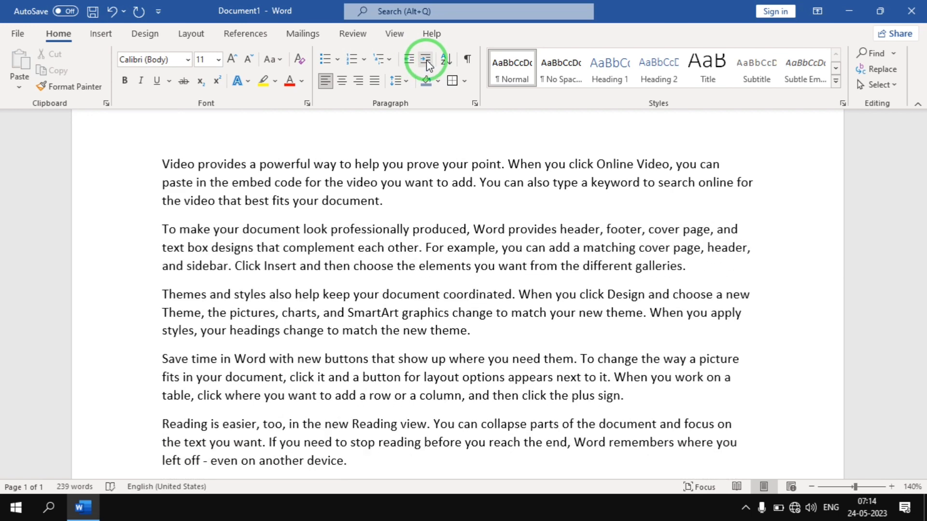
Increase the left indent of the second paragraph by four levels
{"action": "left_click", "coordinate": [425, 60]}
{"action": "left_click", "coordinate": [426, 60]}
{"action": "left_click", "coordinate": [426, 60]}
{"action": "left_click", "coordinate": [425, 59]}
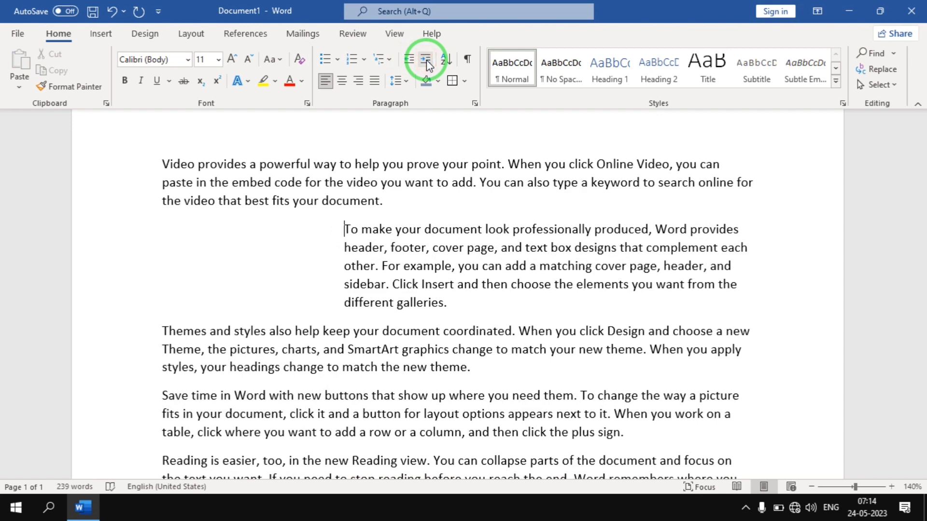
Delete all the sample paragraphs from the document
{"action": "left_click_drag", "start_coordinate": [131, 169], "coordinate": [147, 494]}
{"action": "key", "text": "Delete"}
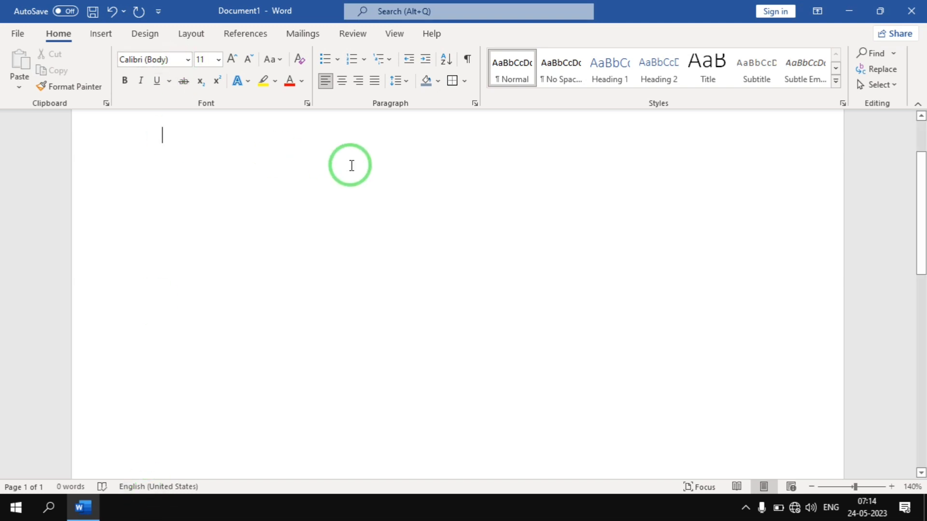
{"action": "scroll", "coordinate": [352, 165], "scroll_direction": "up", "scroll_amount": 3}
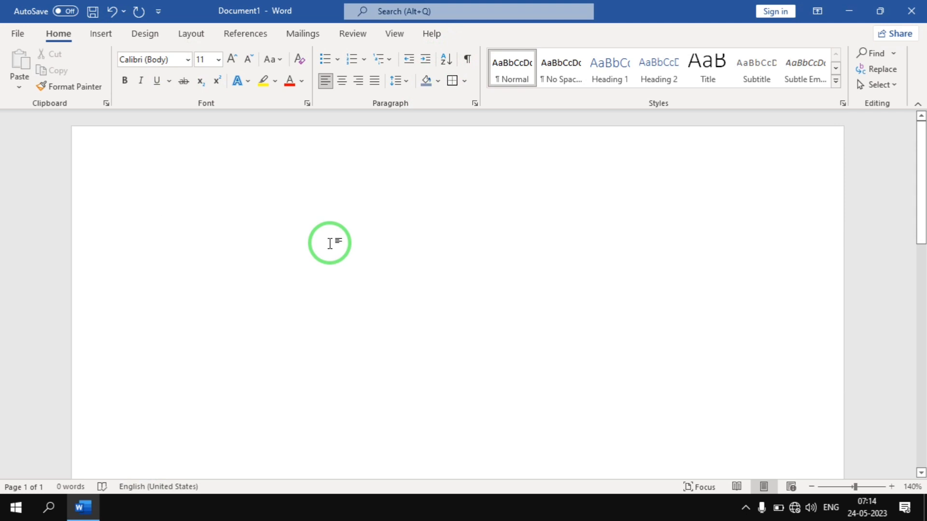
Enter five first names in unsorted order, each in its own paragraph
{"action": "type", "text": "nisj"}
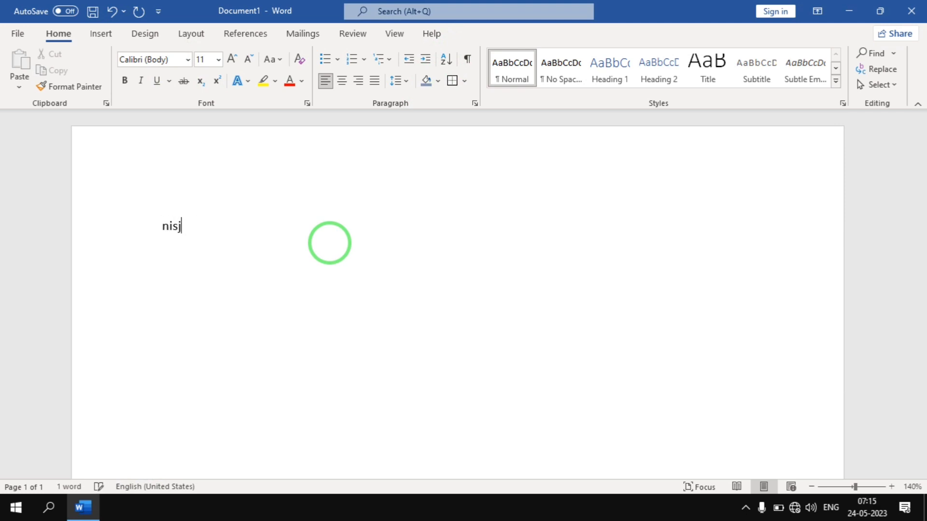
{"action": "type", "text": "hahant"}
{"action": "key", "text": "Return"}
{"action": "type", "text": "abdul"}
{"action": "key", "text": "Return"}
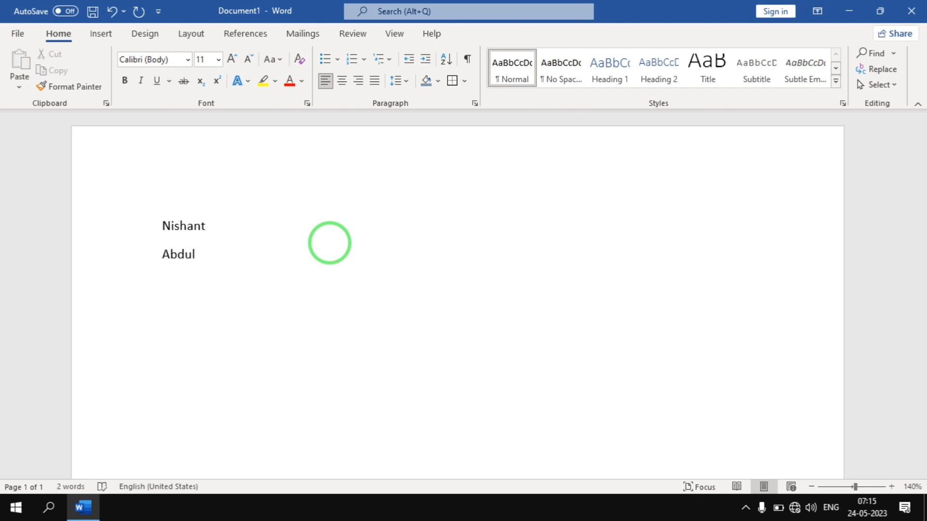
{"action": "type", "text": "yash"}
{"action": "key", "text": "Return"}
{"action": "type", "text": "zuber"}
{"action": "key", "text": "Return"}
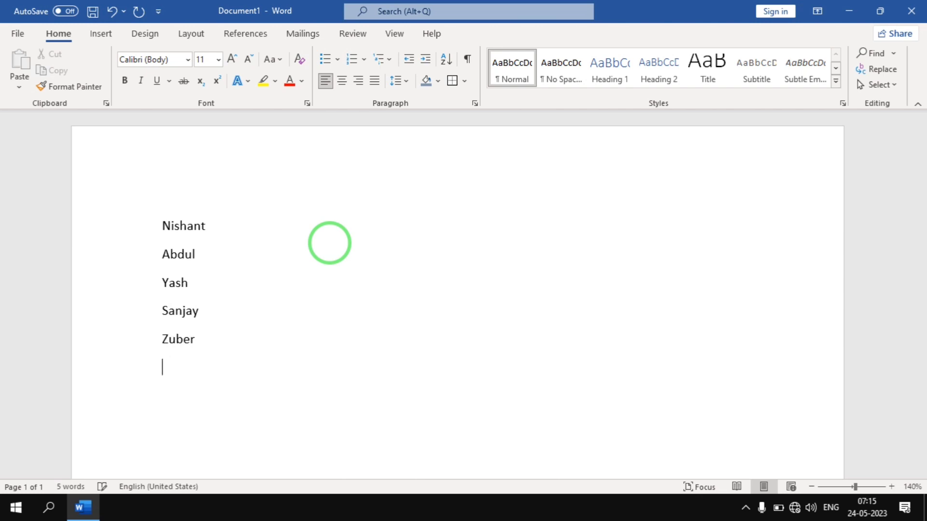
Add six more first names to the list, each in its own paragraph
{"action": "type", "text": "kabviotta"}
{"action": "key", "text": "Return"}
{"action": "type", "text": "jatin"}
{"action": "key", "text": "Return"}
{"action": "type", "text": "usha"}
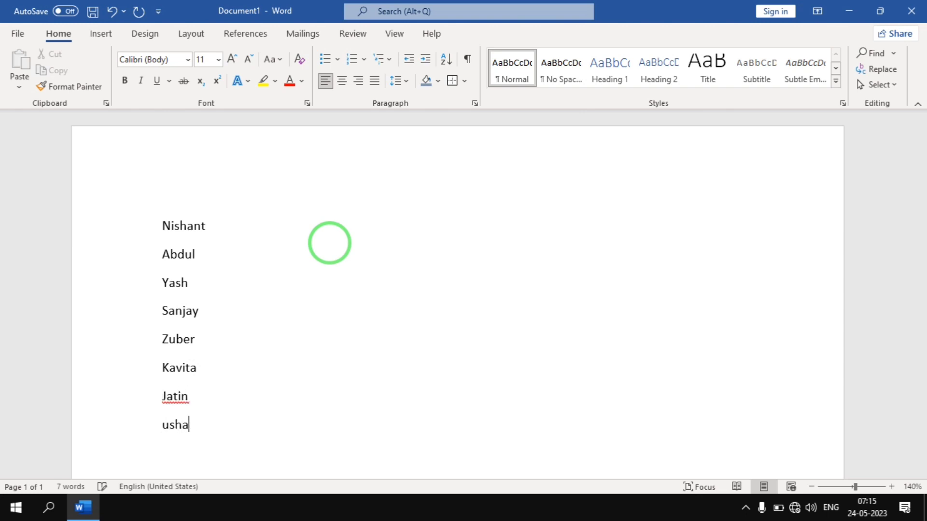
{"action": "key", "text": "Return"}
{"action": "type", "text": "bablu"}
{"action": "key", "text": "Return"}
{"action": "type", "text": "chet"}
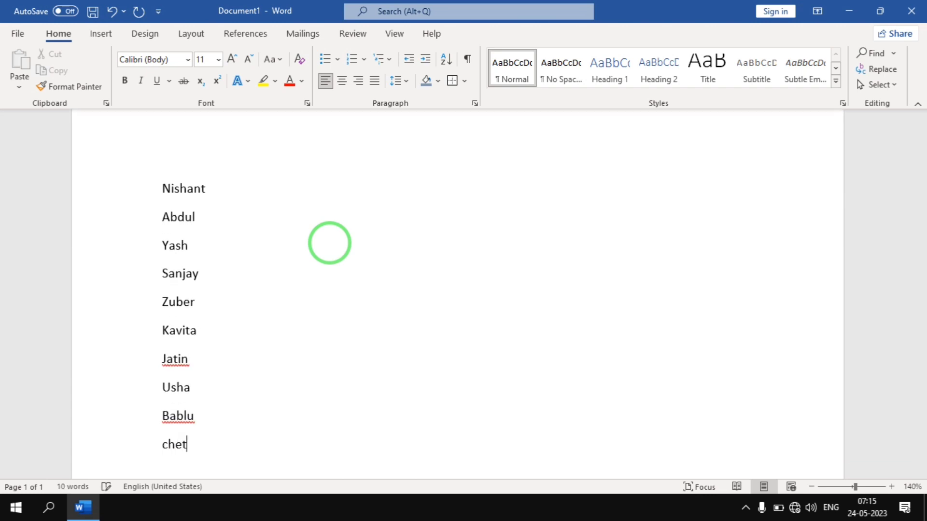
{"action": "type", "text": "an"}
{"action": "key", "text": "Return"}
{"action": "type", "text": "deep"}
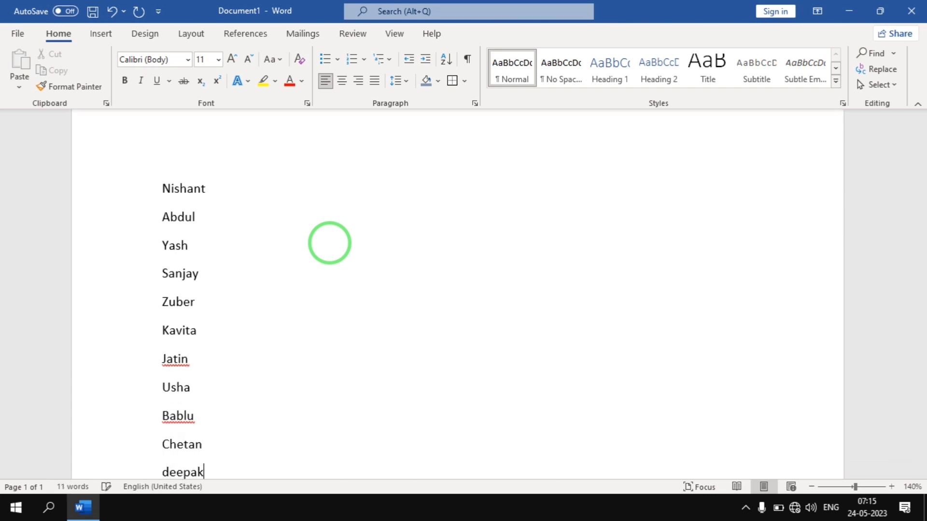
{"action": "type", "text": "ak"}
Sort the whole list of names as text by paragraphs in ascending order
{"action": "scroll", "coordinate": [322, 244], "scroll_direction": "down", "scroll_amount": 1}
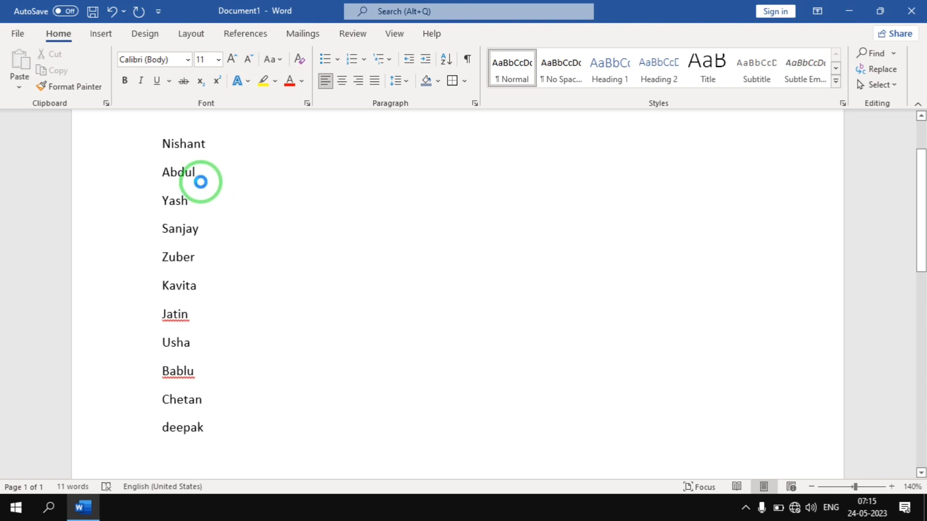
{"action": "left_click_drag", "start_coordinate": [128, 153], "coordinate": [152, 427]}
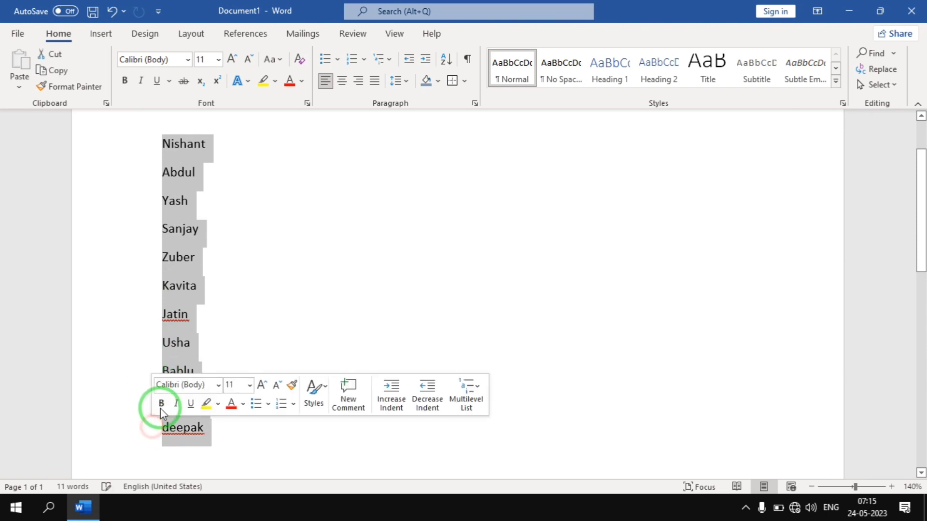
{"action": "left_click", "coordinate": [446, 59]}
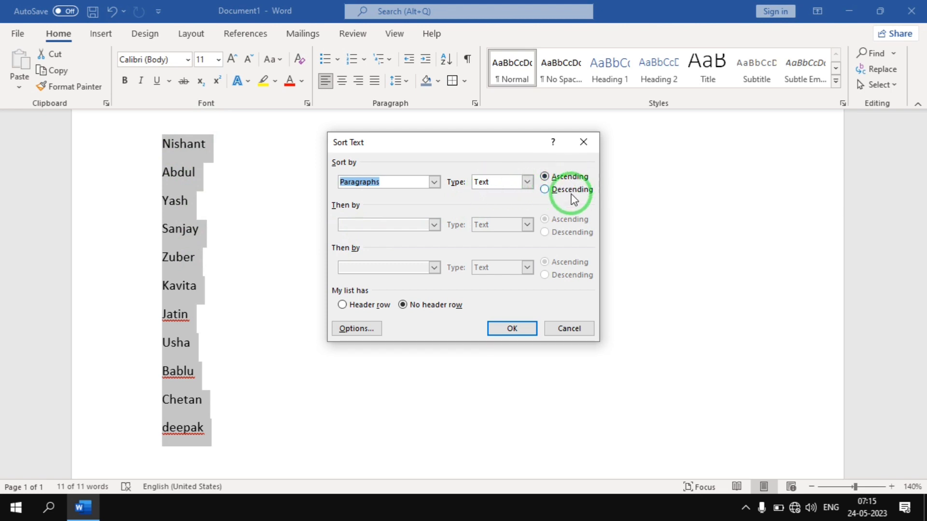
{"action": "left_click", "coordinate": [521, 332]}
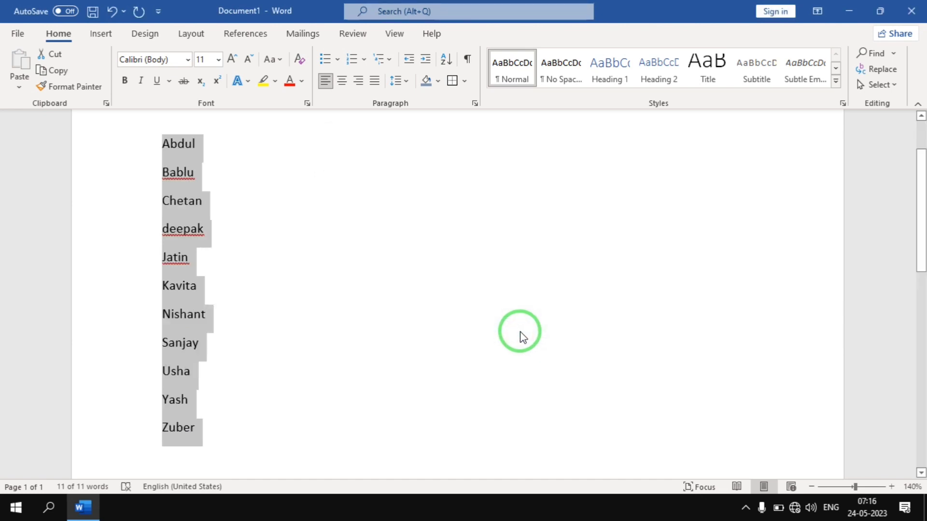
Sort the list of names in descending order, and delete the whole list
{"action": "left_click", "coordinate": [446, 59]}
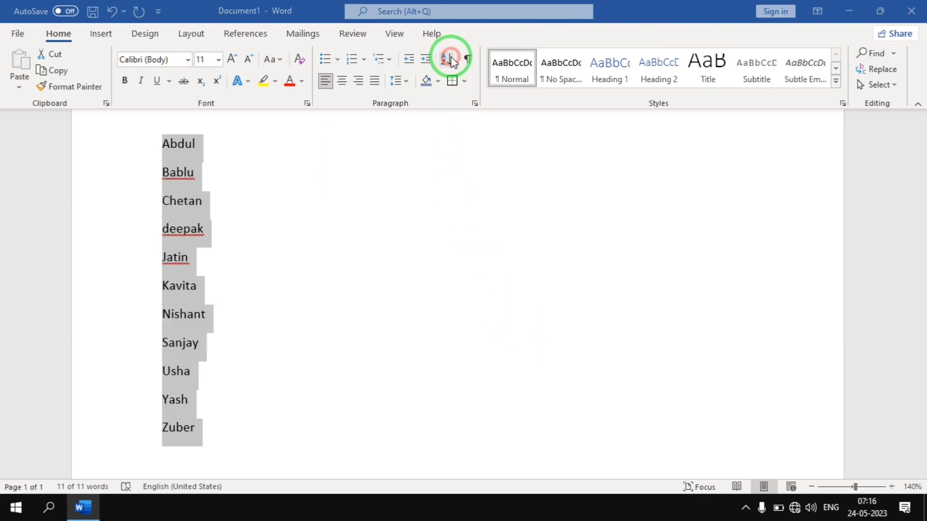
{"action": "left_click", "coordinate": [556, 190]}
{"action": "left_click", "coordinate": [495, 332]}
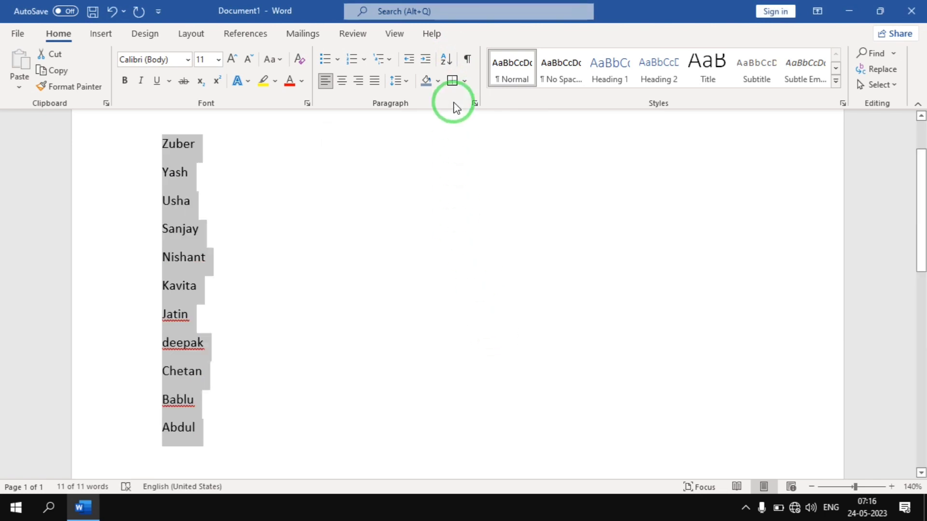
{"action": "key", "text": "Delete"}
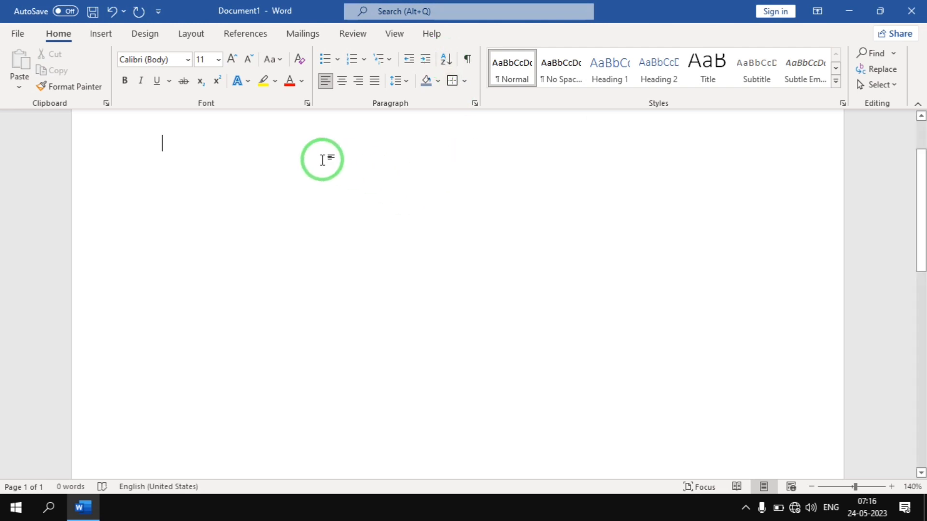
Enter the numbers 0, 1, 2, 65, 98, 42, 36, 51, 84, 2 and 36, each in its own paragraph
{"action": "type", "text": "0 1"}
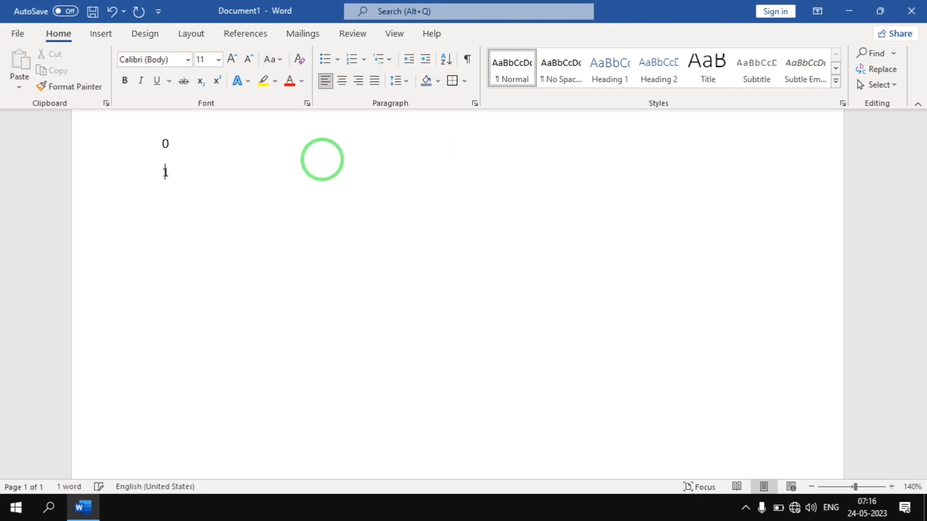
{"action": "key", "text": "Return"}
{"action": "type", "text": "2"}
{"action": "key", "text": "Return"}
{"action": "type", "text": "65"}
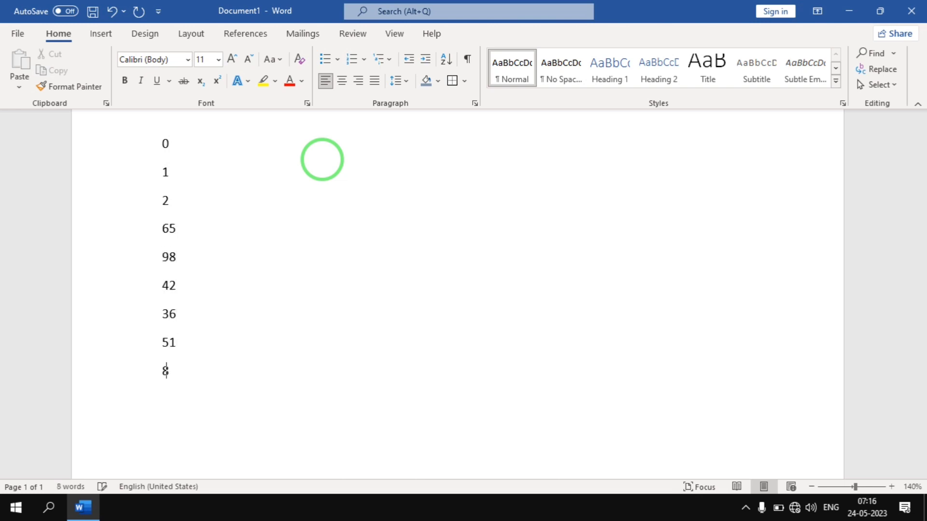
{"action": "key", "text": "Return"}
{"action": "type", "text": "2"}
{"action": "key", "text": "Return"}
{"action": "type", "text": "36"}
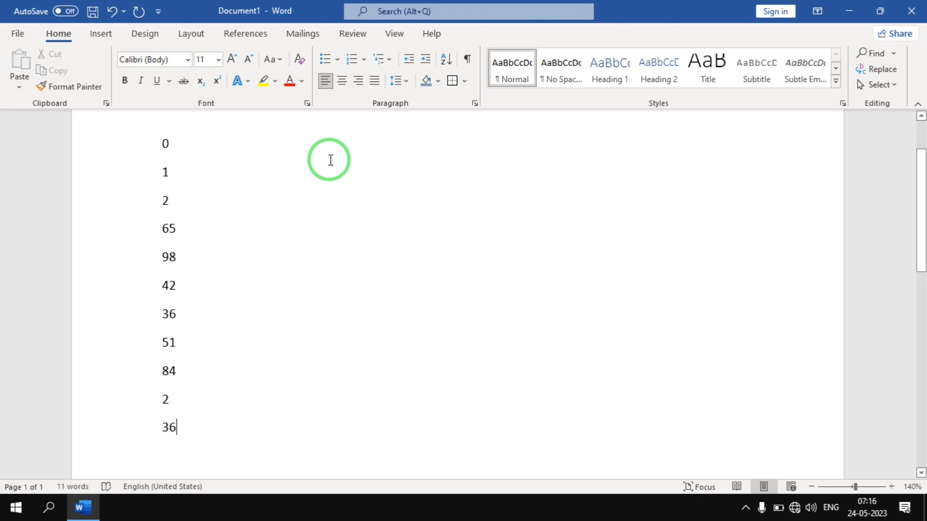
Sort the whole list of numbers by paragraphs as type Number in ascending order
{"action": "left_click", "coordinate": [387, 180]}
{"action": "left_click_drag", "start_coordinate": [165, 143], "coordinate": [239, 434]}
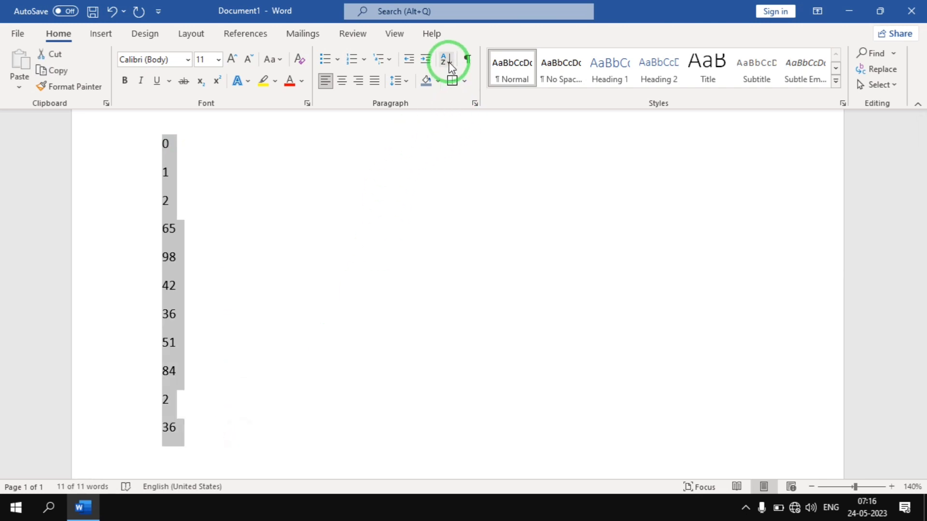
{"action": "left_click", "coordinate": [446, 58]}
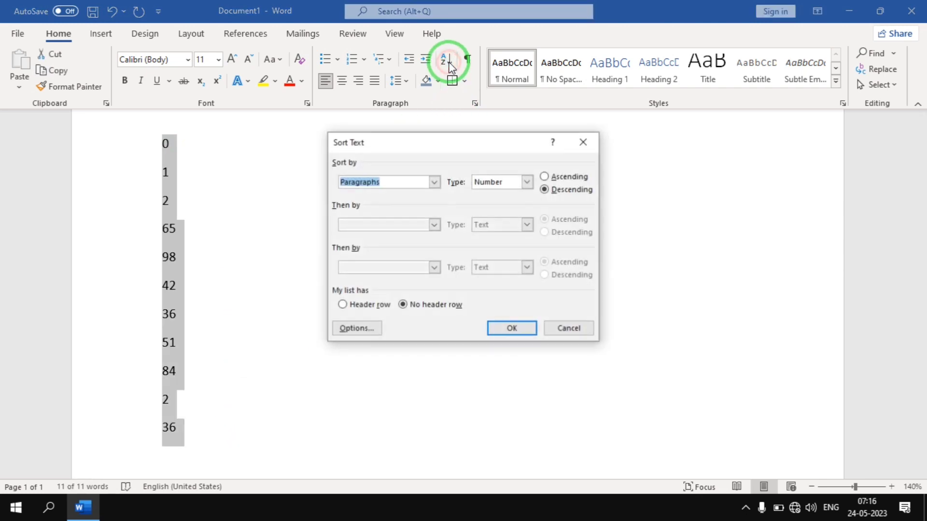
{"action": "left_click", "coordinate": [548, 176]}
{"action": "left_click", "coordinate": [513, 328]}
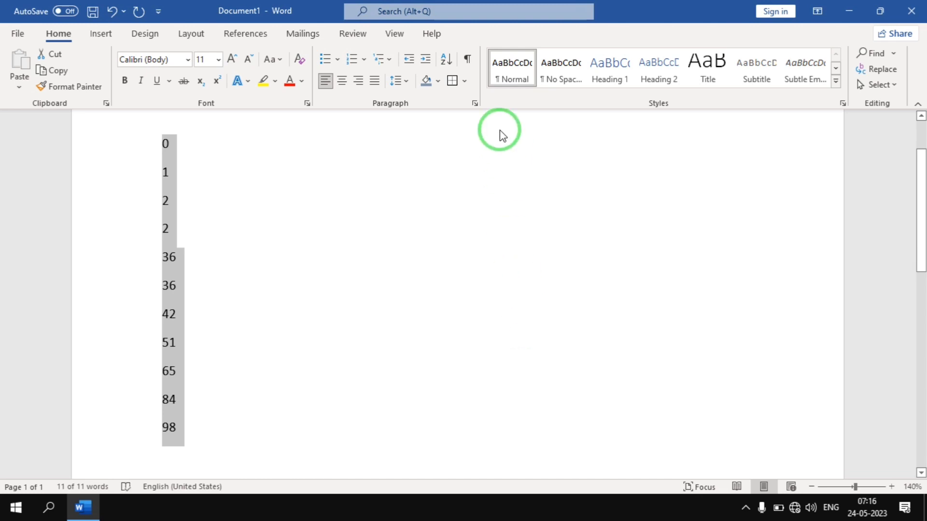
Sort the list of numbers in descending order, and delete the whole list
{"action": "left_click", "coordinate": [446, 59]}
{"action": "left_click", "coordinate": [566, 188]}
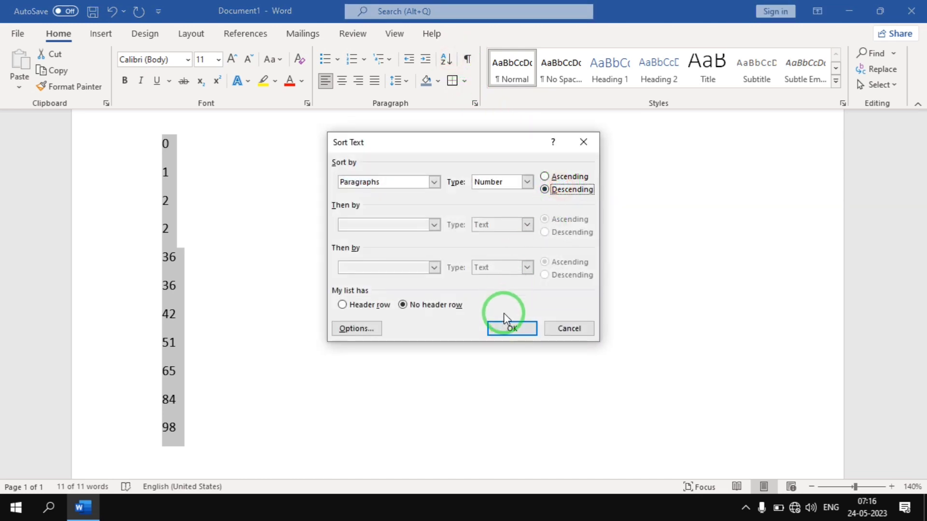
{"action": "left_click", "coordinate": [504, 324]}
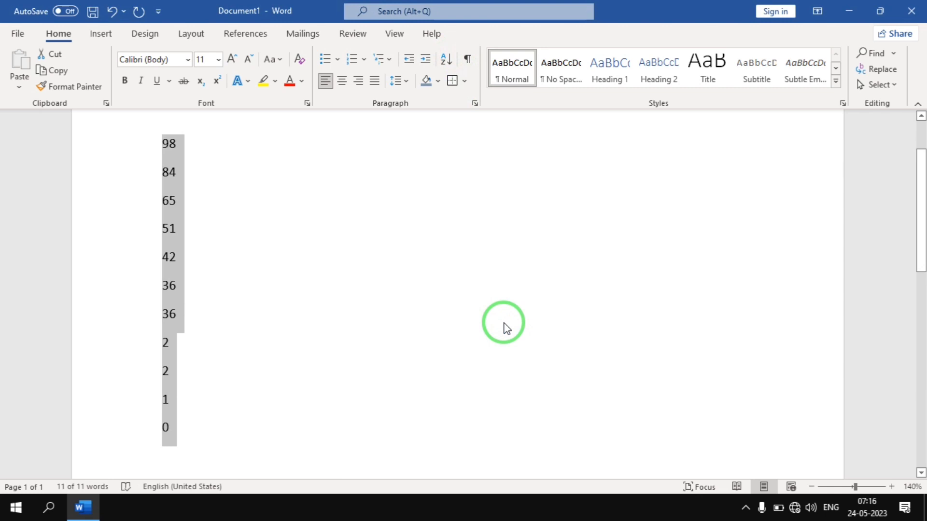
{"action": "key", "text": "Delete"}
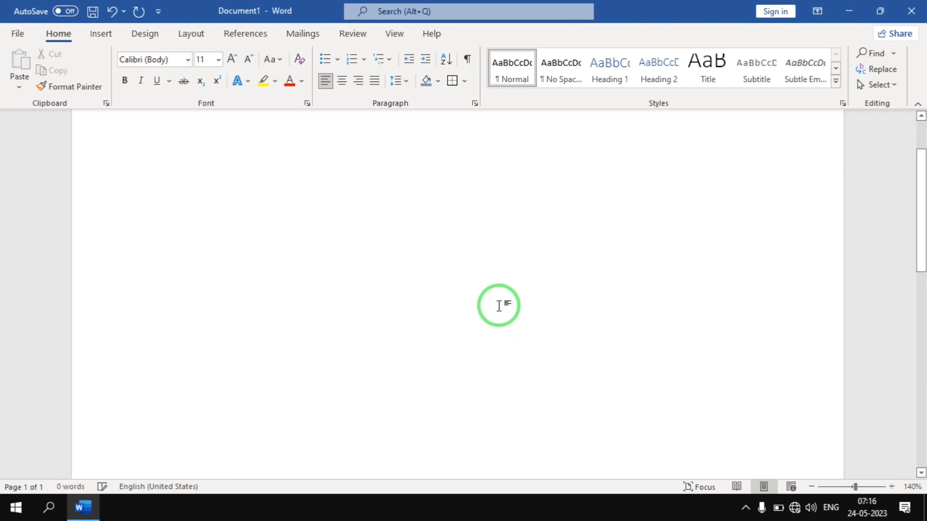
{"action": "scroll", "coordinate": [468, 227], "scroll_direction": "up", "scroll_amount": 1}
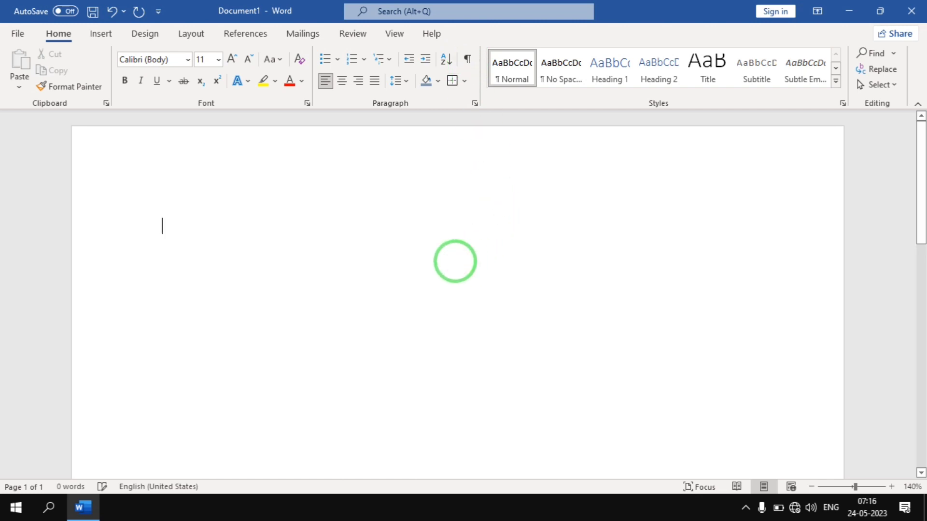
Insert four empty paragraphs at the start of the page, followed by lines made only of tabs and spaces
{"action": "key", "text": "Return"}
{"action": "key", "text": "Return"}
{"action": "key", "text": "Return"}
{"action": "key", "text": "Return"}
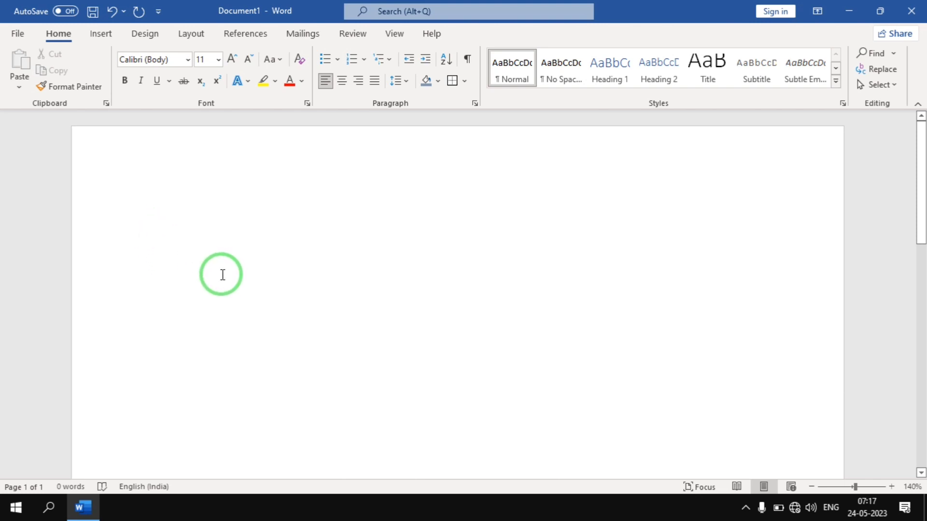
Select all the blank lines and show their paragraph marks and other hidden formatting symbols
{"action": "left_click_drag", "start_coordinate": [114, 212], "coordinate": [131, 451]}
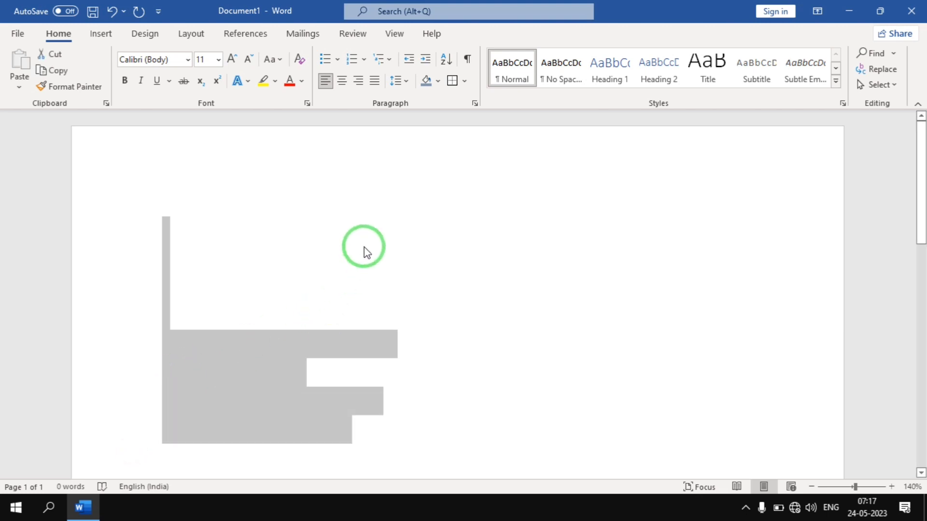
{"action": "left_click", "coordinate": [466, 59]}
{"action": "left_click", "coordinate": [466, 59]}
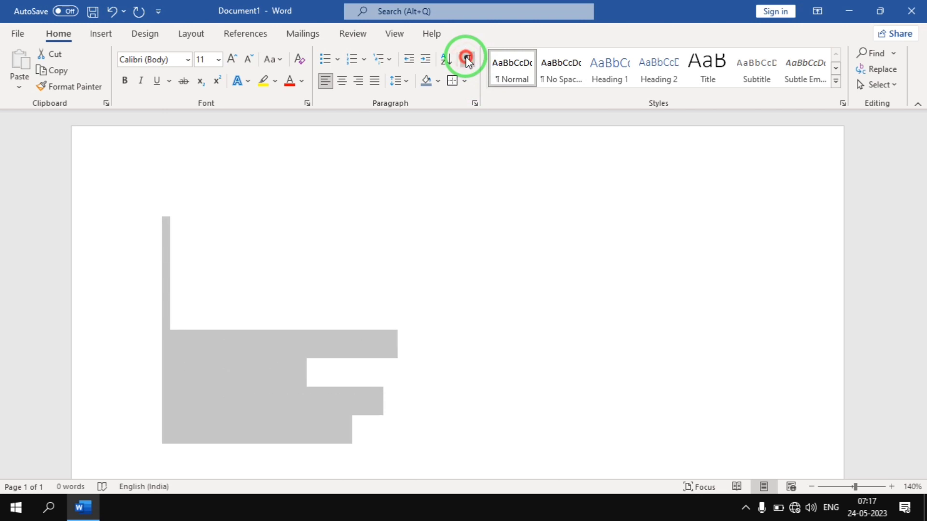
{"action": "left_click", "coordinate": [466, 58]}
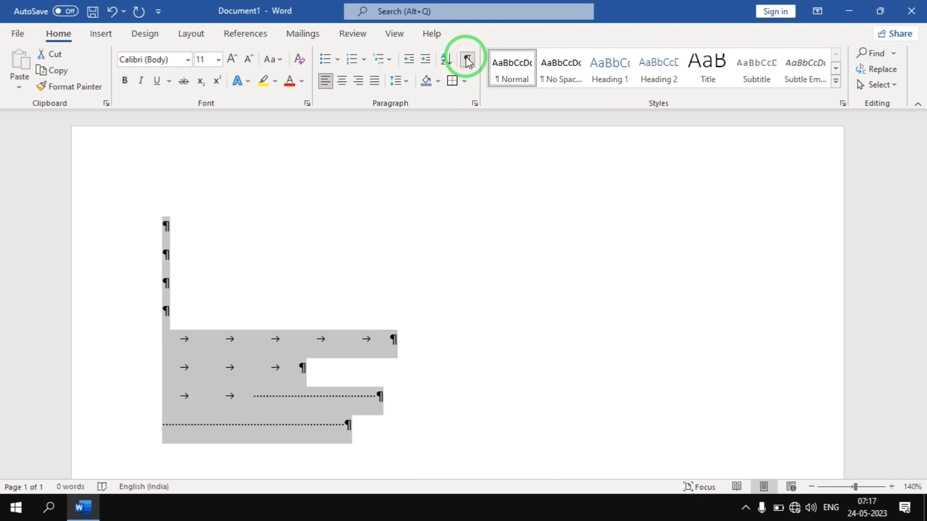
Add more empty paragraphs below the existing lines, ending with a line of spaces followed by tabs
{"action": "left_click", "coordinate": [374, 449]}
{"action": "key", "text": "Return"}
{"action": "key", "text": "Return"}
{"action": "key", "text": "Return"}
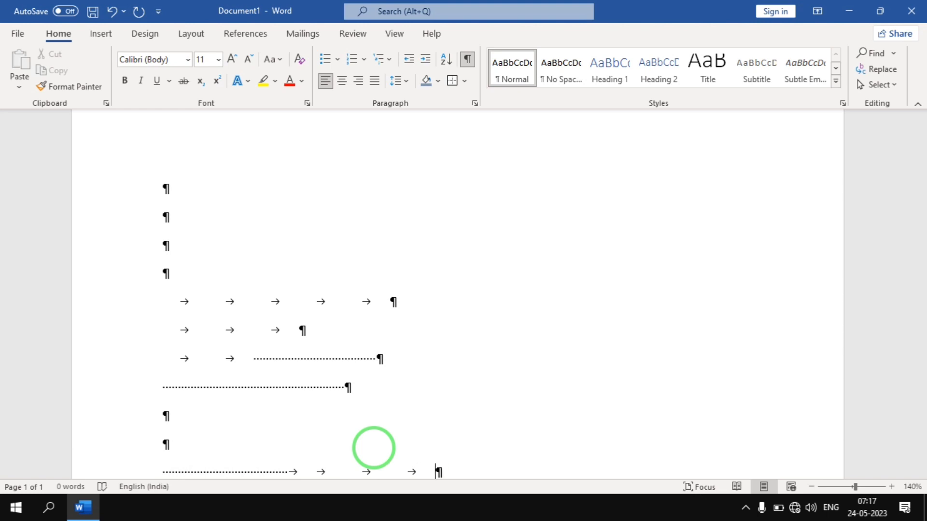
Delete the entire document content and hide the formatting marks
{"action": "key", "text": "ctrl+a"}
{"action": "key", "text": "Delete"}
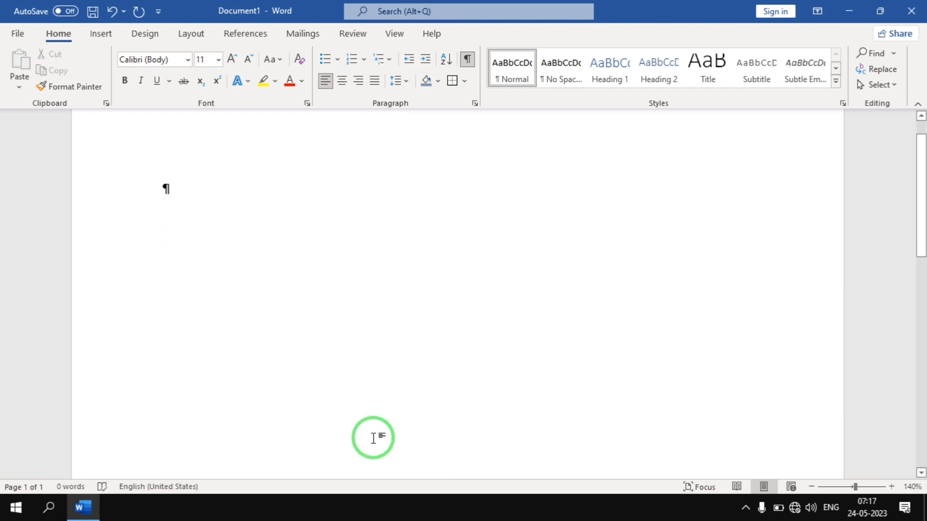
{"action": "left_click", "coordinate": [468, 64]}
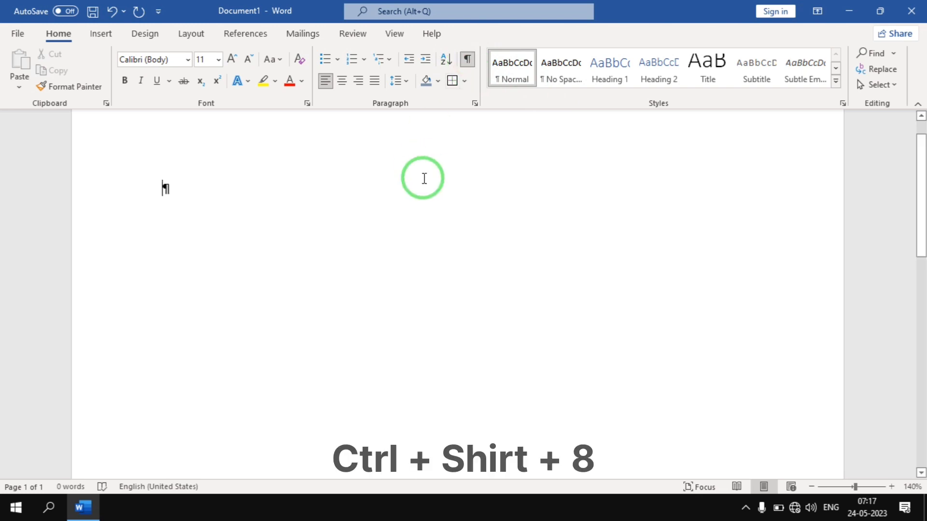
{"action": "key", "text": "ctrl+shift+8"}
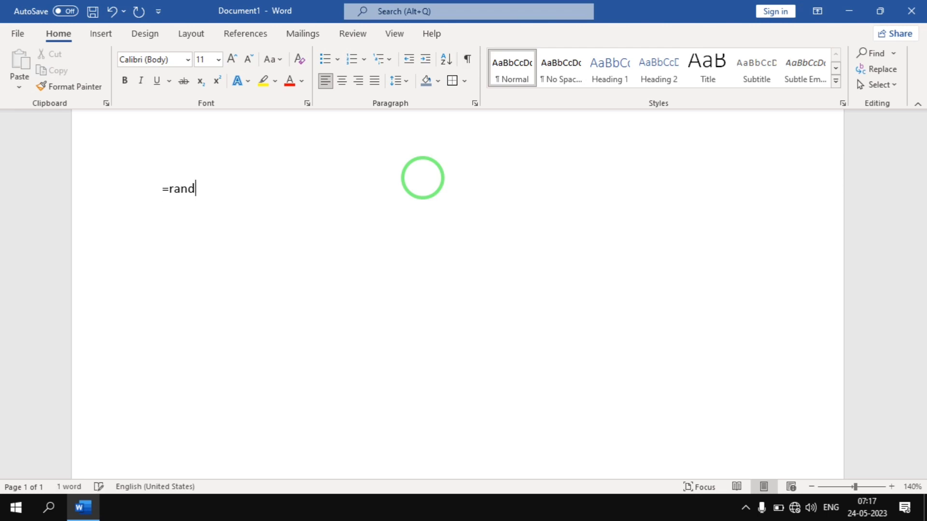
Generate sample paragraphs with =rand() and apply arrowhead bullets to all of them
{"action": "key", "text": "Return"}
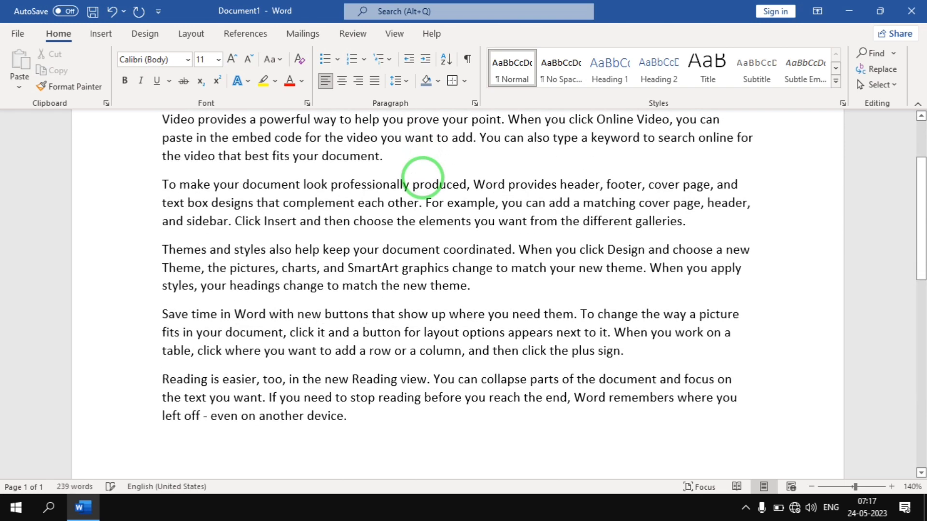
{"action": "scroll", "coordinate": [420, 180], "scroll_direction": "up", "scroll_amount": 3}
{"action": "left_click_drag", "start_coordinate": [145, 207], "coordinate": [310, 352]}
{"action": "left_click", "coordinate": [337, 59]}
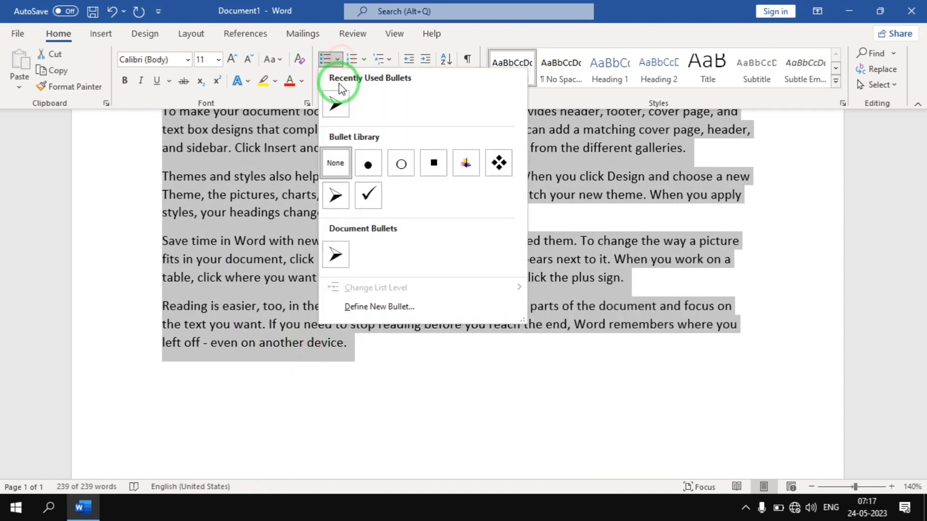
{"action": "left_click", "coordinate": [335, 128]}
{"action": "scroll", "coordinate": [386, 184], "scroll_direction": "up", "scroll_amount": 3}
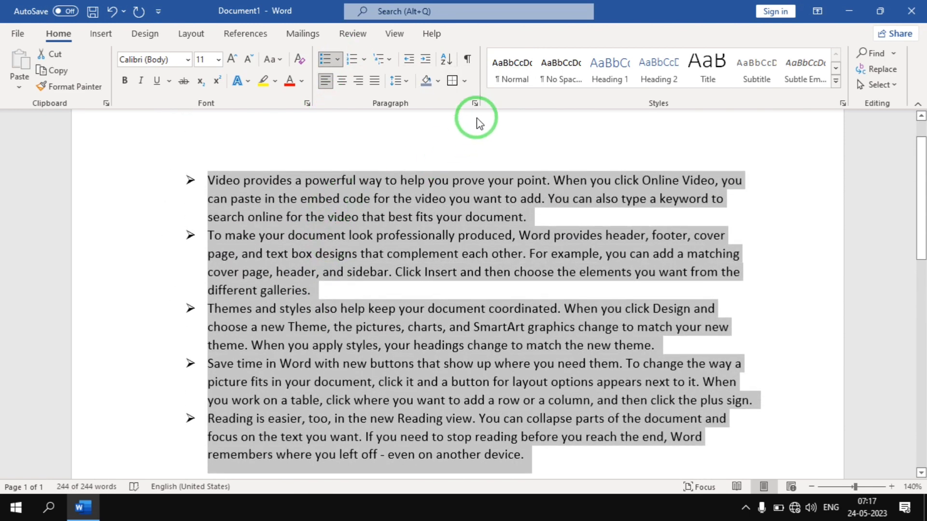
Show and hide the formatting marks in the bulleted text several times, leaving them hidden
{"action": "left_click", "coordinate": [467, 58]}
{"action": "left_click", "coordinate": [534, 151]}
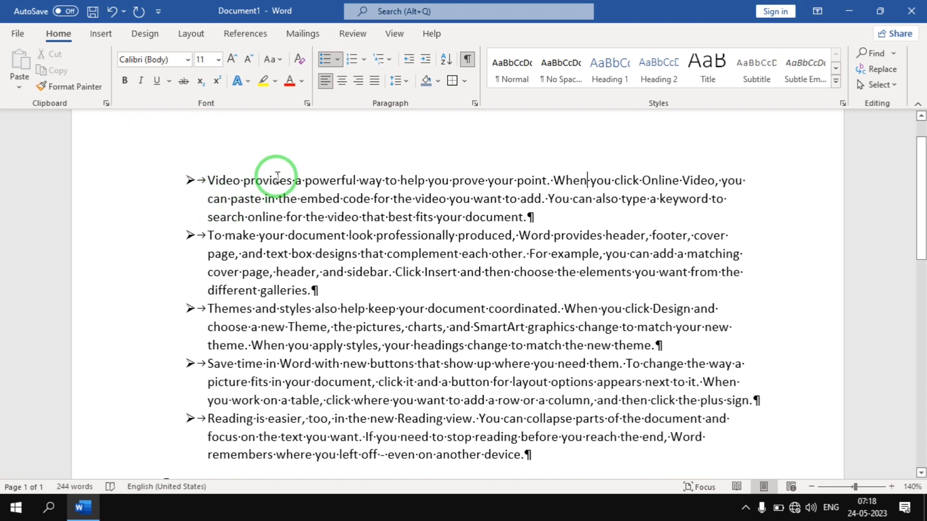
{"action": "left_click", "coordinate": [467, 60]}
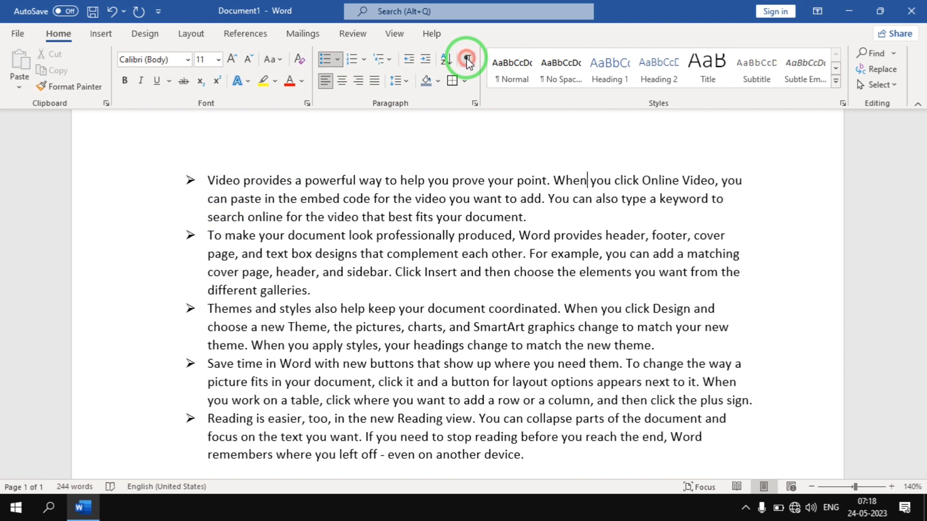
{"action": "left_click", "coordinate": [466, 60]}
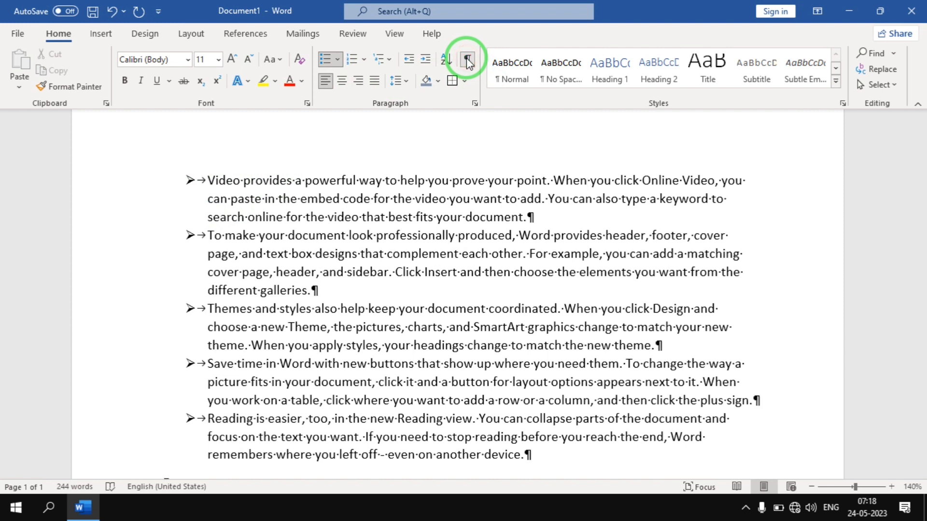
{"action": "left_click", "coordinate": [466, 60]}
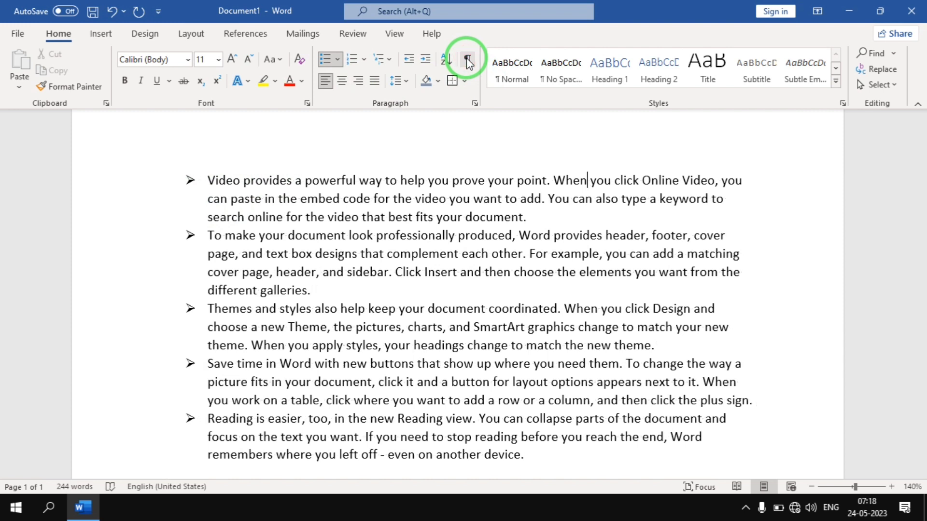
{"action": "left_click", "coordinate": [467, 60]}
{"action": "left_click", "coordinate": [467, 60]}
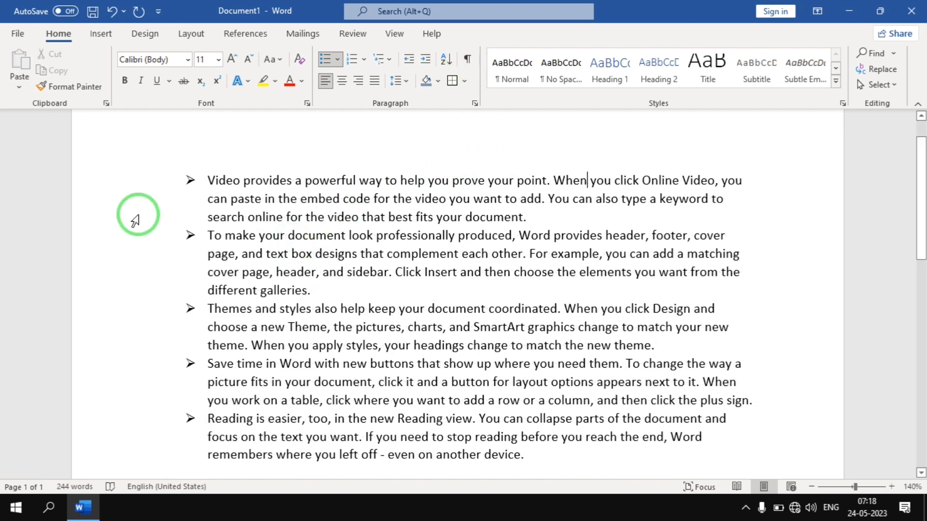
Select all five bulleted paragraphs
{"action": "left_click_drag", "start_coordinate": [170, 189], "coordinate": [555, 466]}
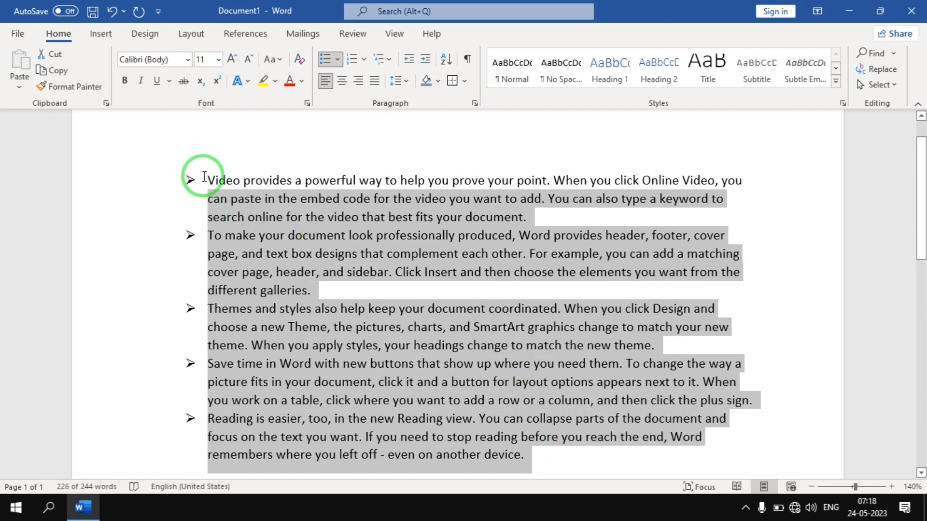
{"action": "left_click_drag", "start_coordinate": [198, 175], "coordinate": [606, 461]}
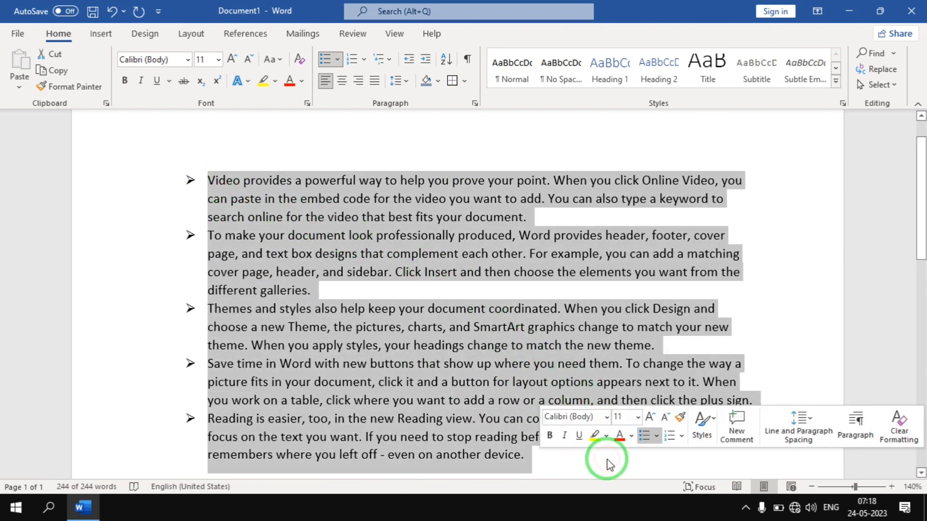